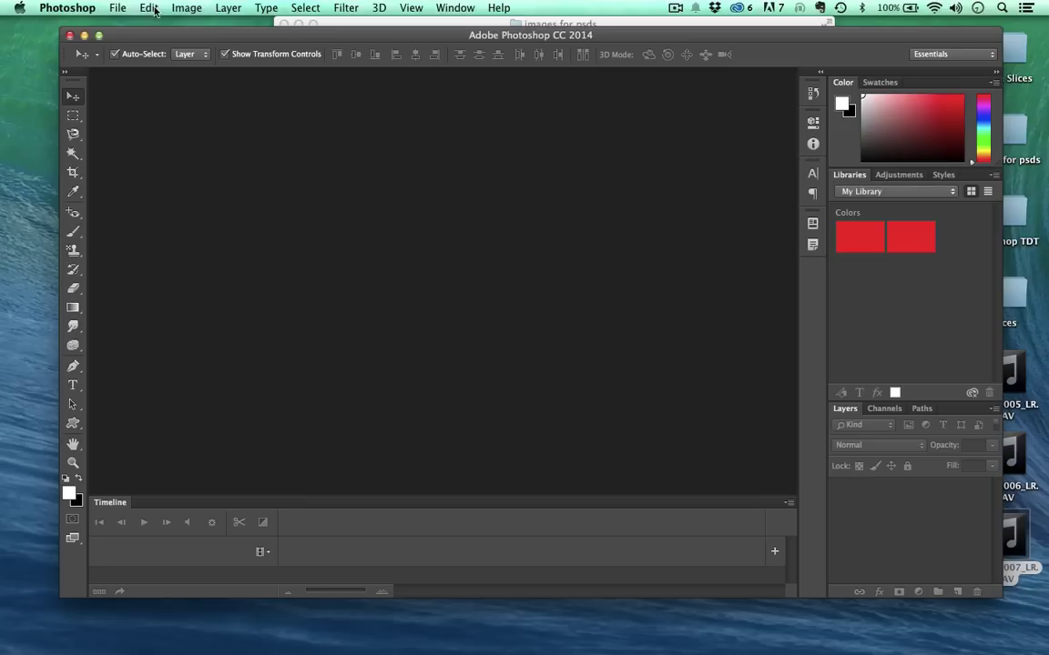
- Open hair2.jpg from the images for psds folder
click(117, 9)
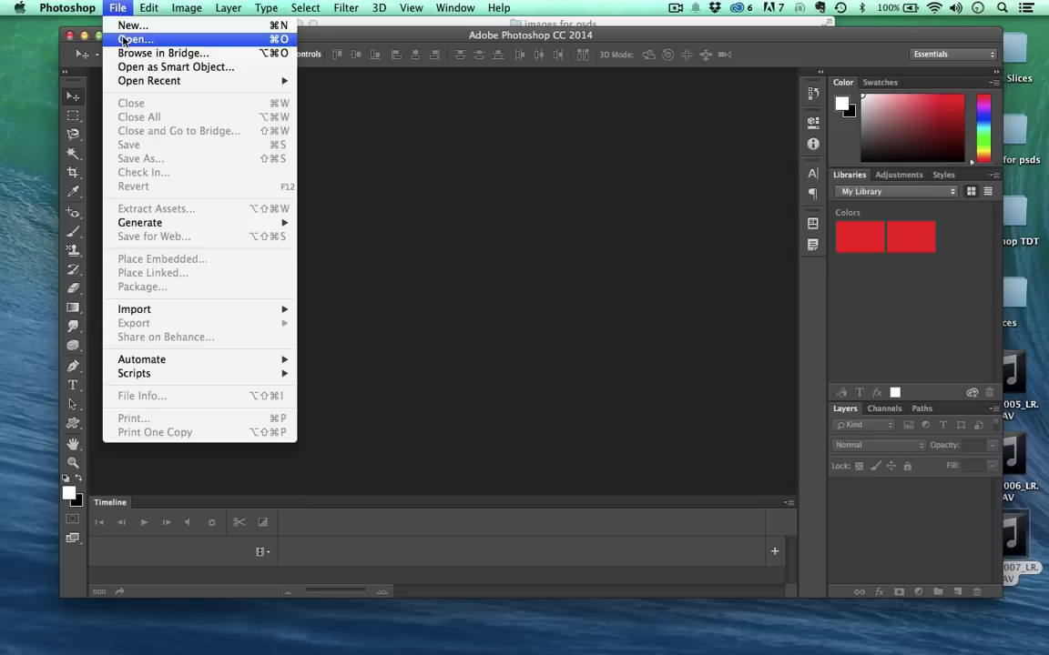
click(120, 37)
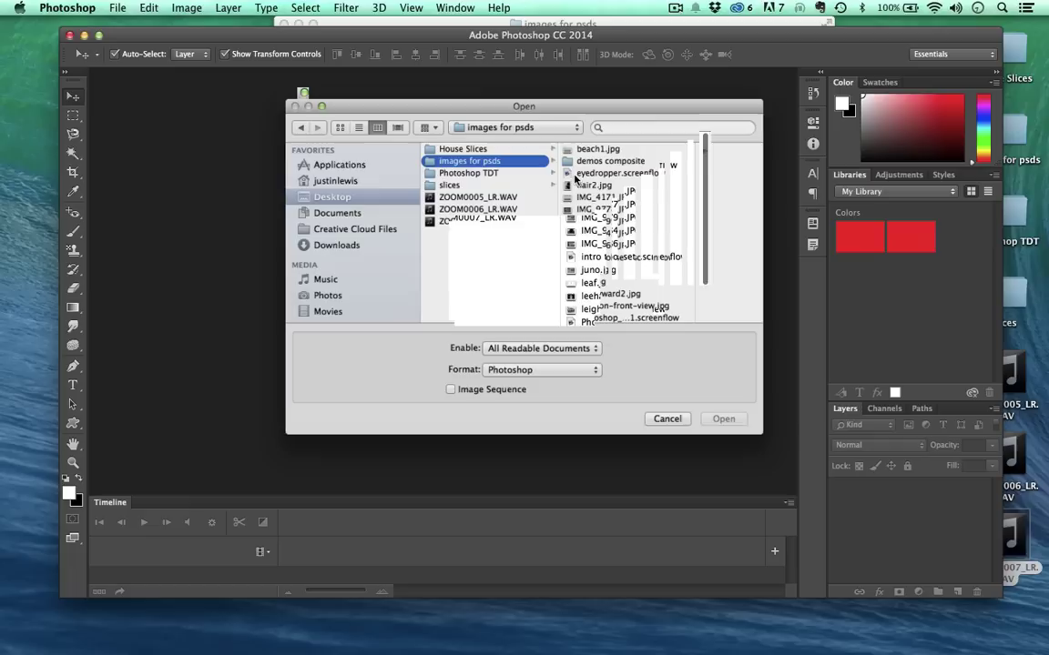
click(573, 183)
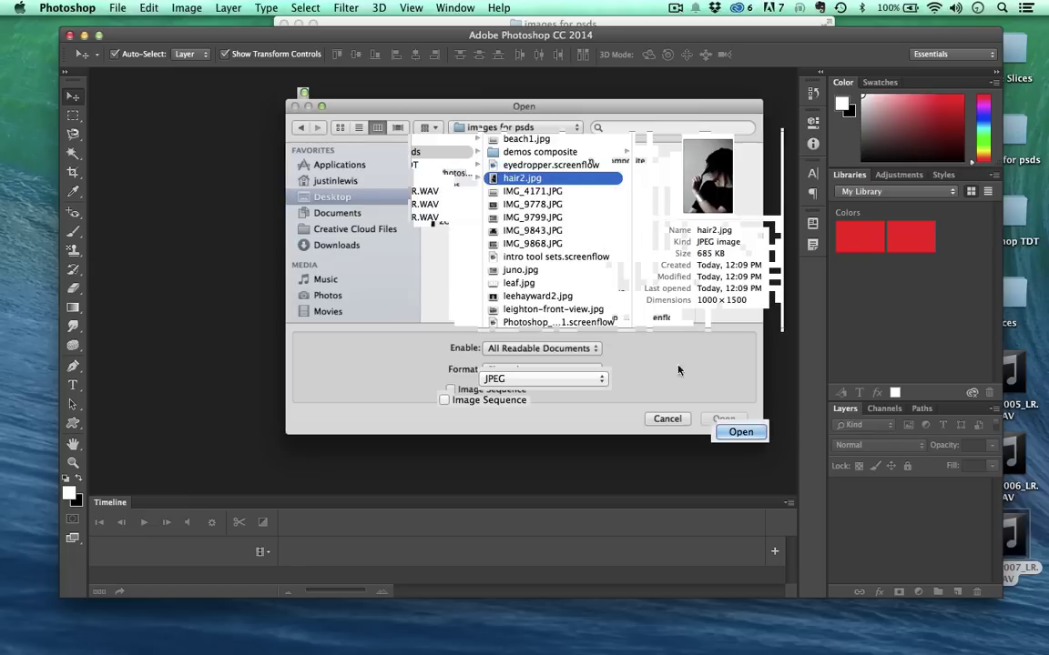
click(737, 429)
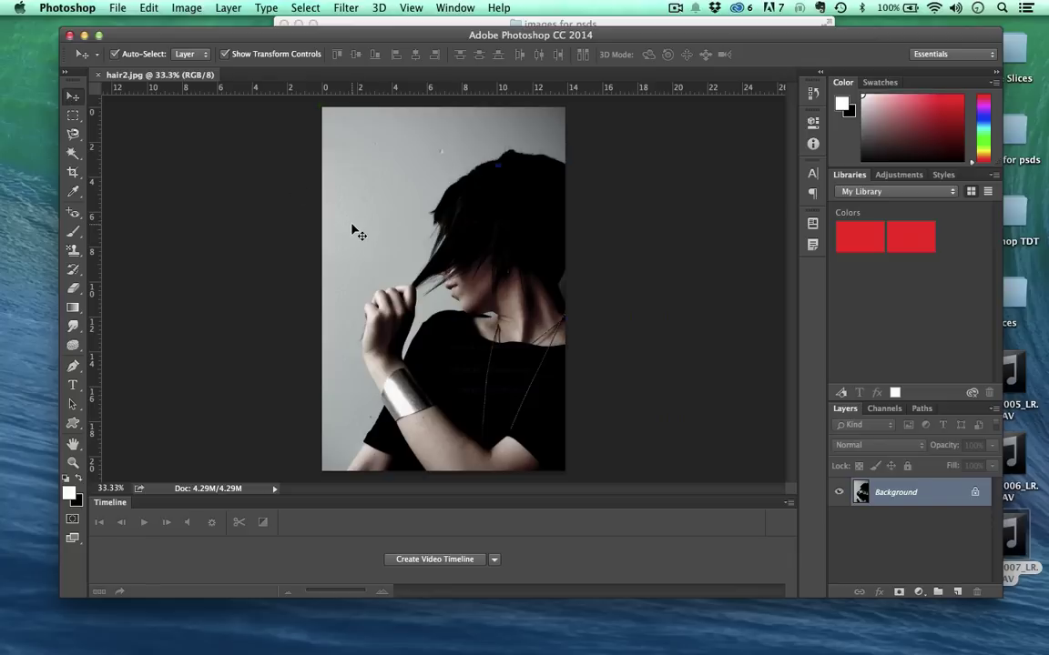
- Convert the locked Background into a layer named Person, undoing the trial move
drag(351, 229, 455, 296)
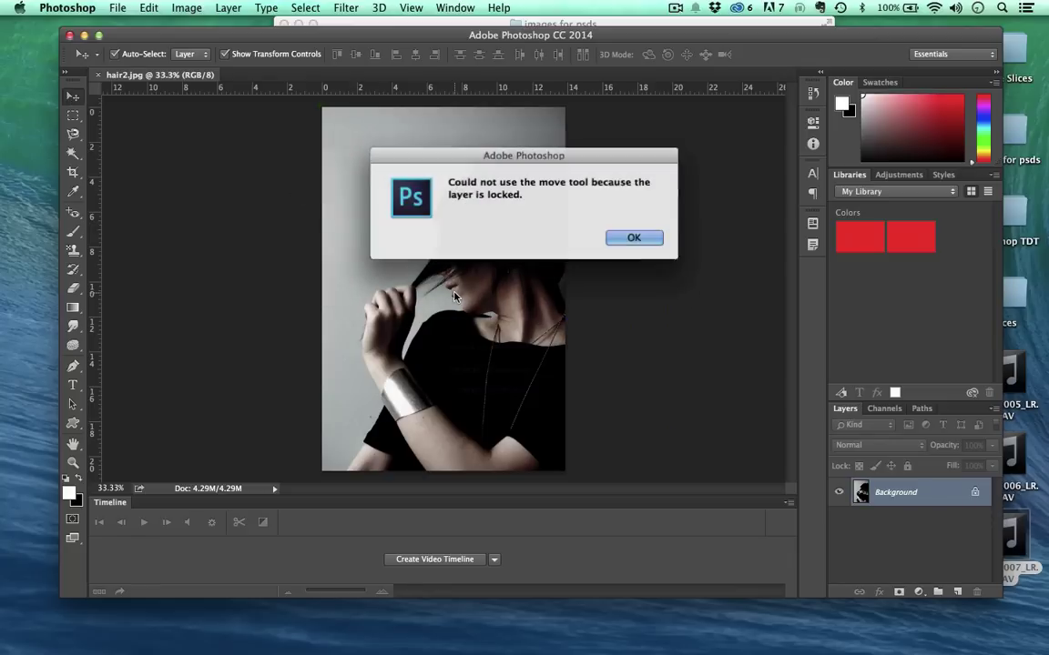
click(632, 237)
double_click(931, 501)
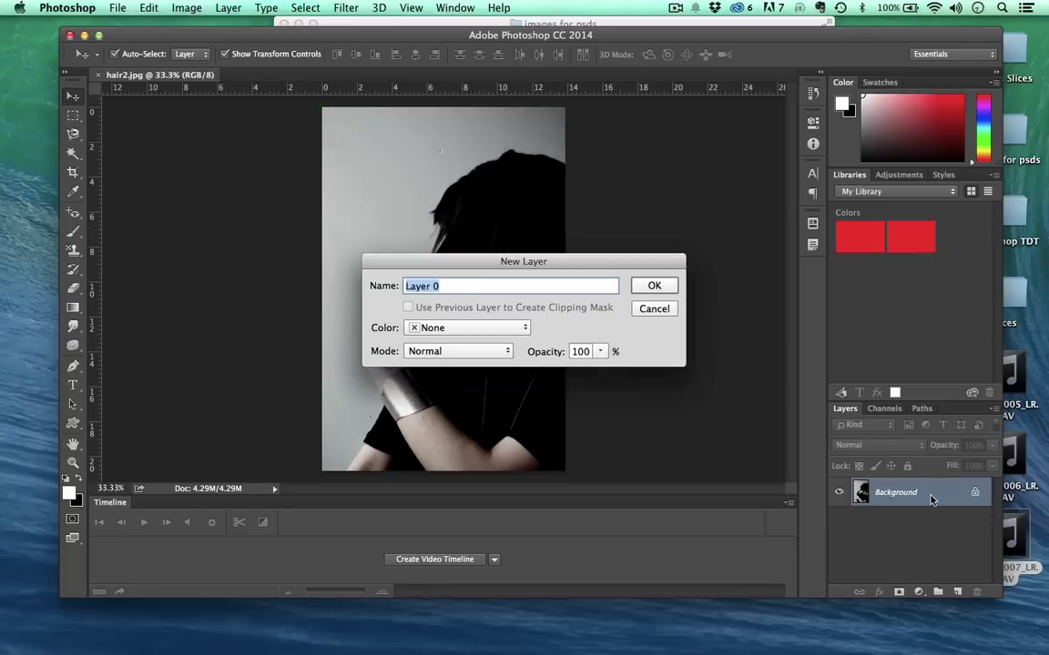
text(Person)
key(Return)
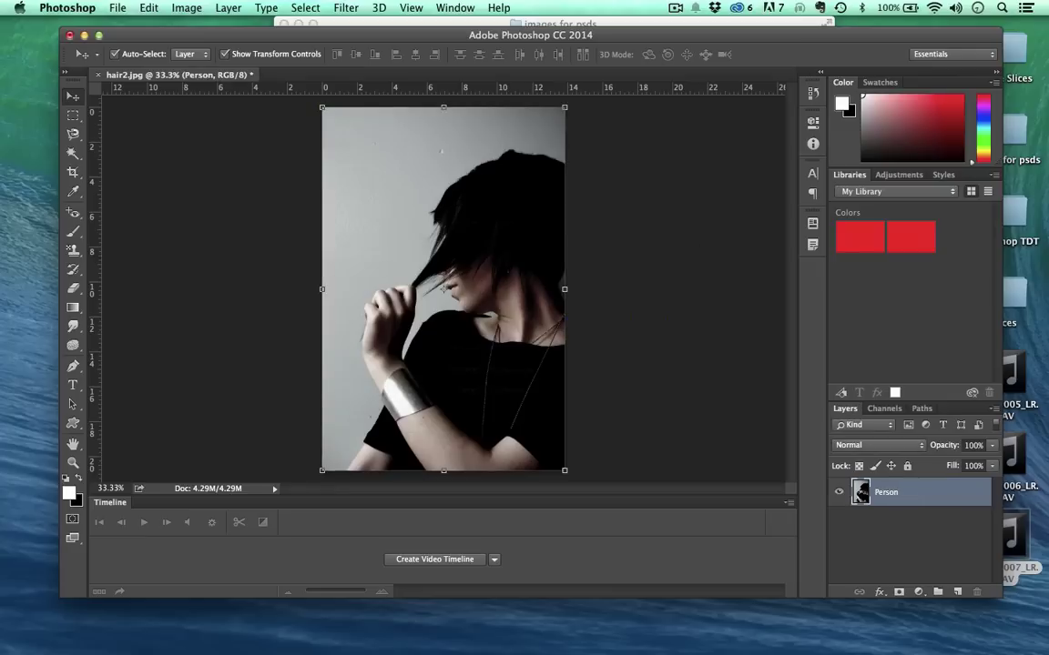
drag(417, 206, 449, 218)
key(super+z)
- Drag IMG_9778.JPG from Finder onto the canvas and scale it up to cover it
drag(365, 36, 362, 59)
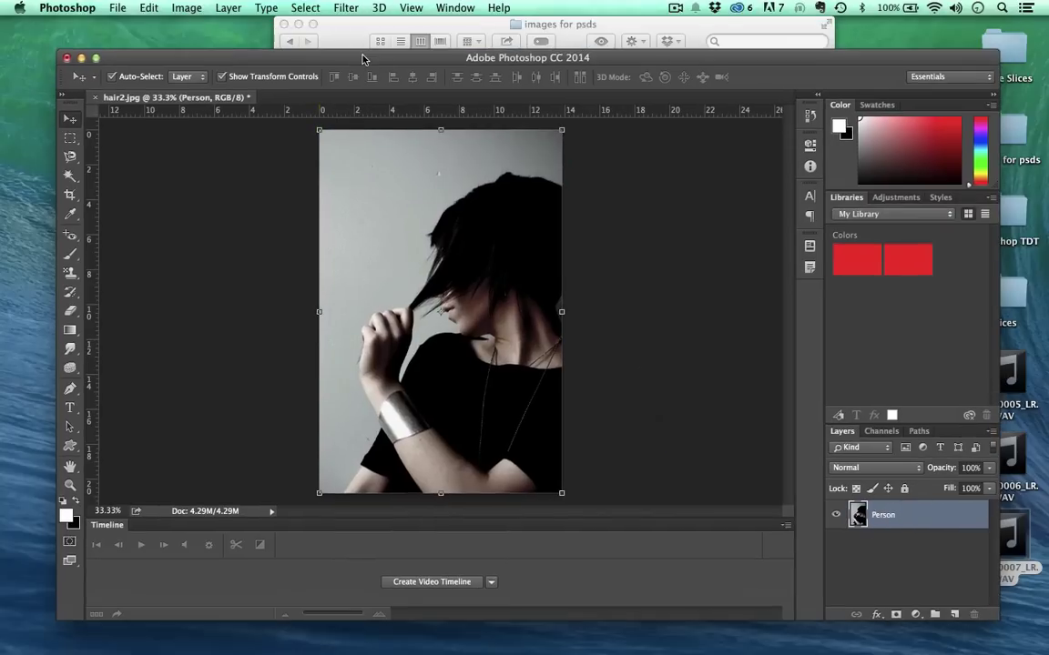
click(350, 28)
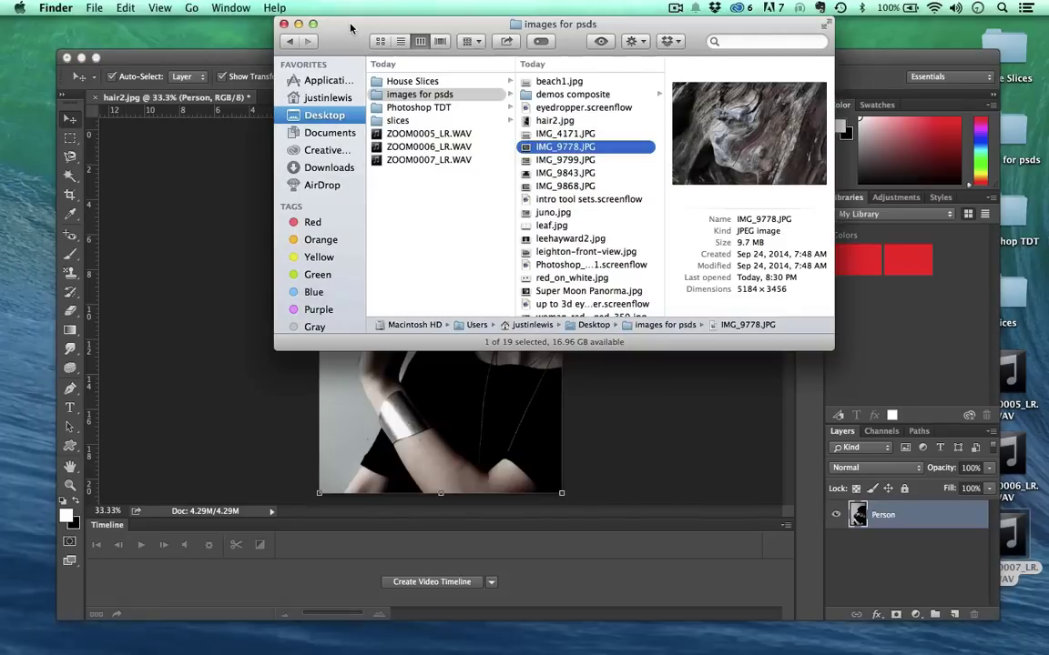
drag(346, 34, 626, 34)
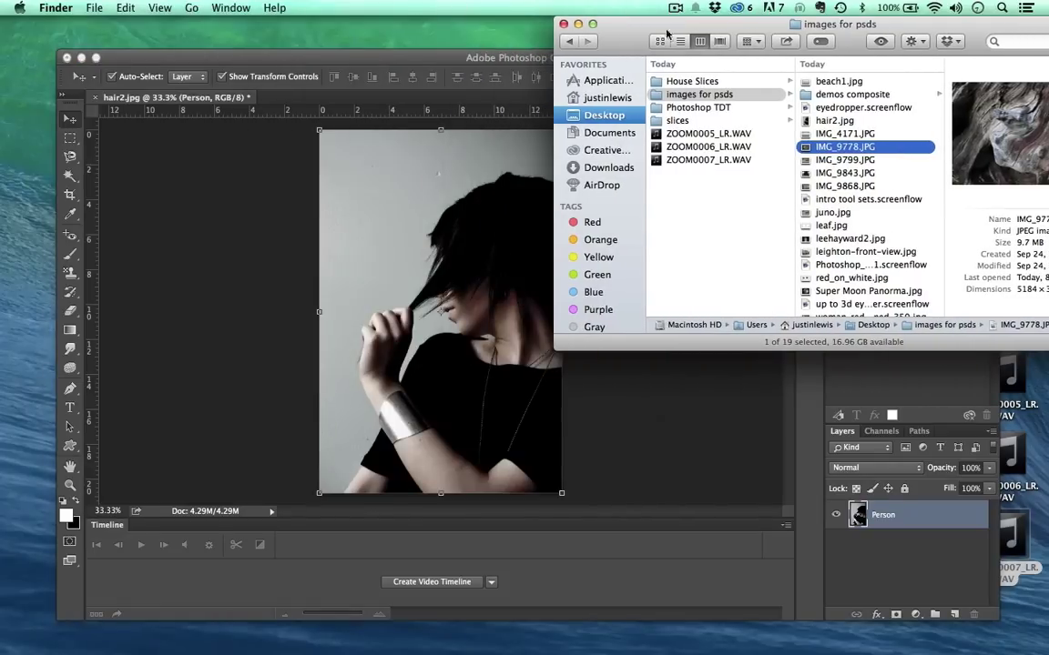
drag(807, 150, 435, 277)
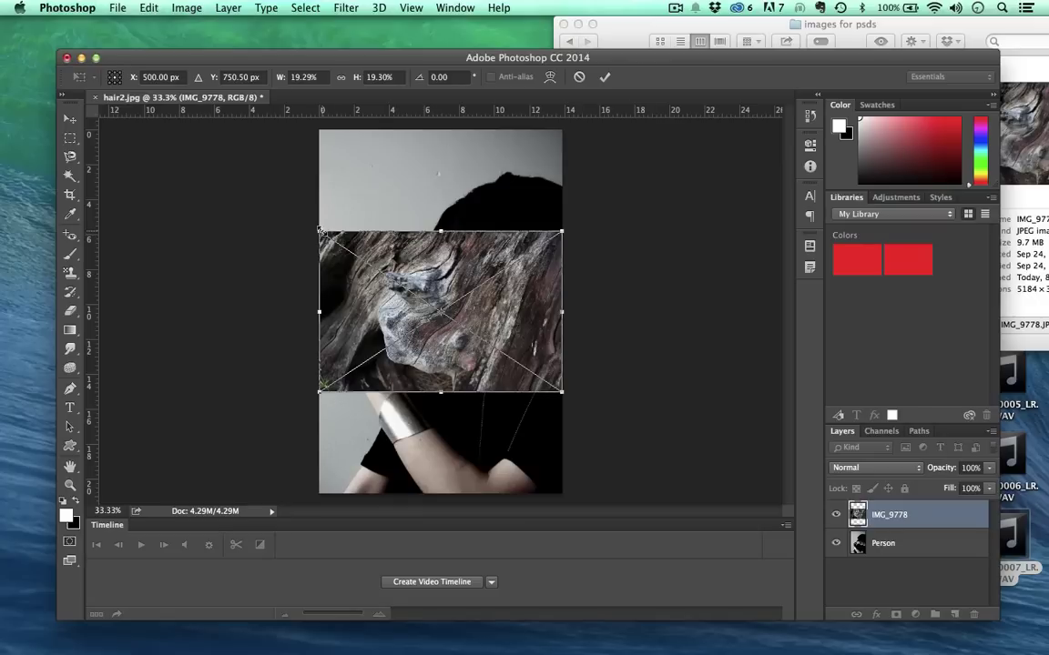
drag(320, 231, 173, 46)
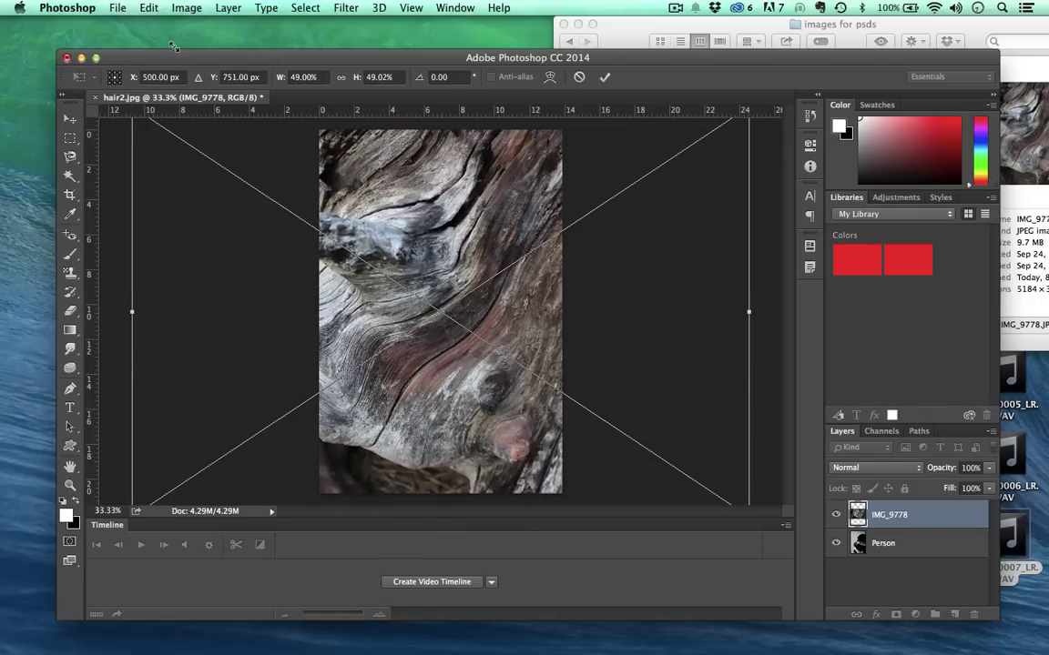
key(Return)
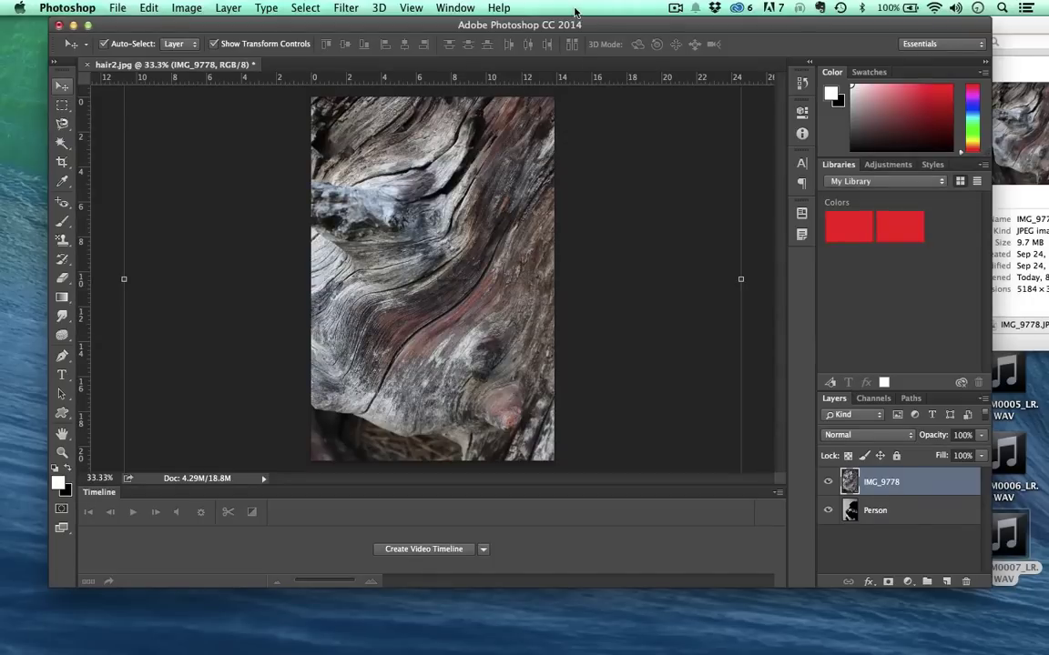
- Drag Super Moon Panorma.jpg from Finder onto the canvas and commit it as the top layer
drag(610, 30, 621, 181)
drag(572, 37, 492, 37)
scroll(756, 232, down, 1)
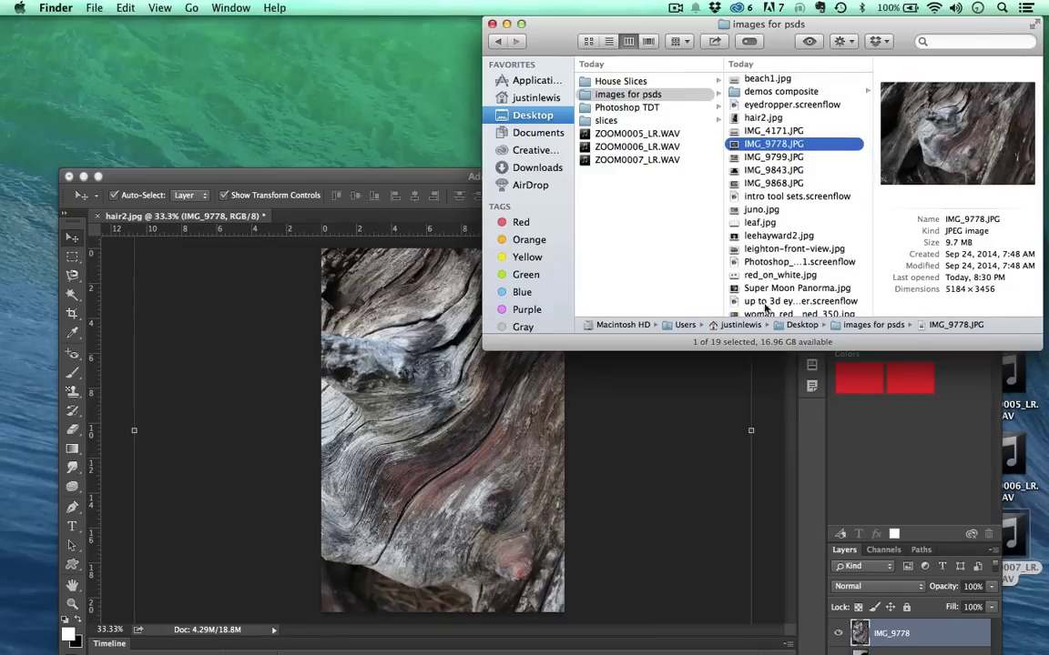
click(739, 289)
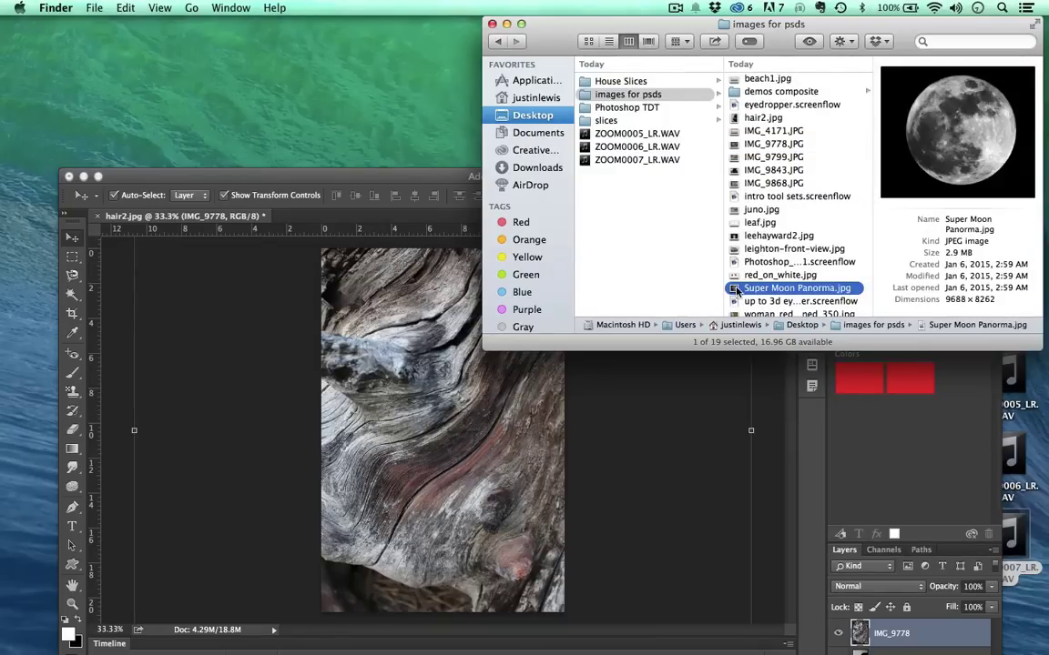
drag(740, 289, 369, 419)
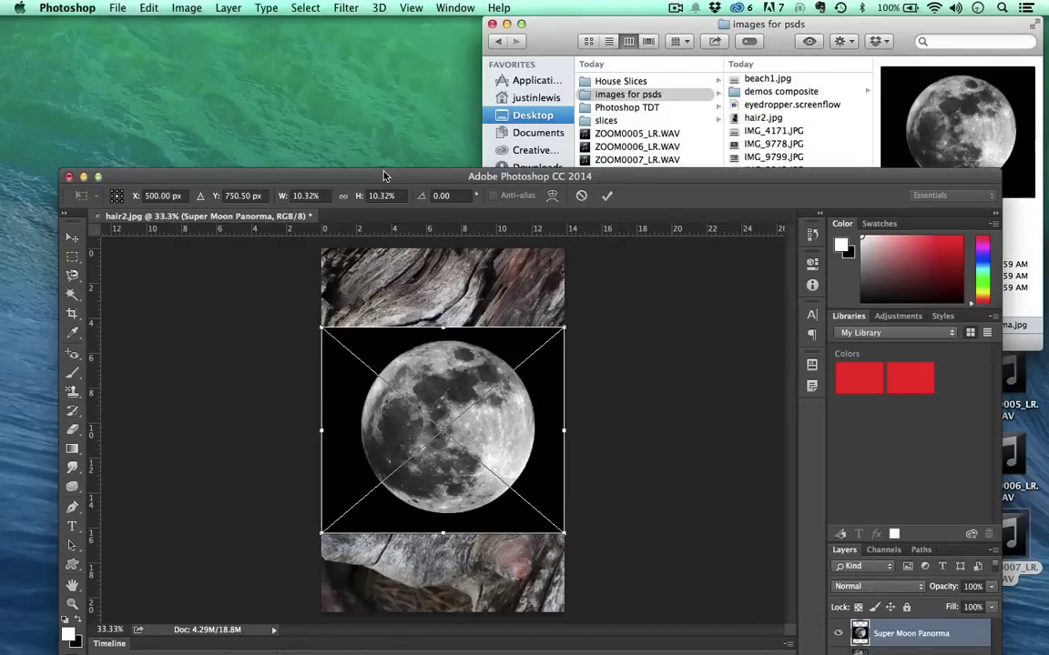
drag(384, 176, 353, 34)
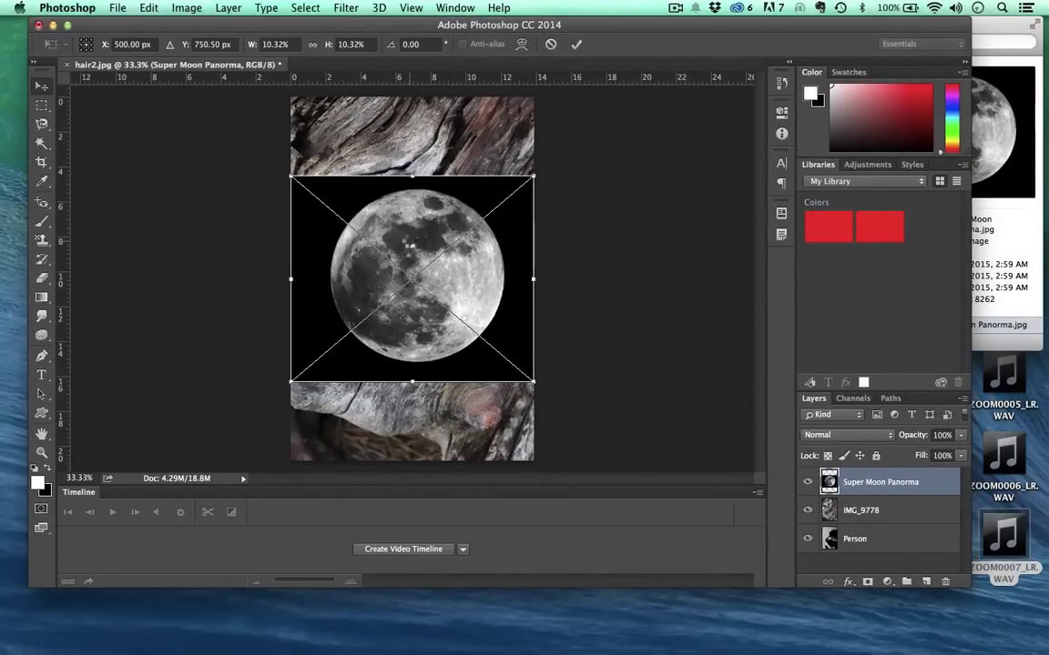
key(Return)
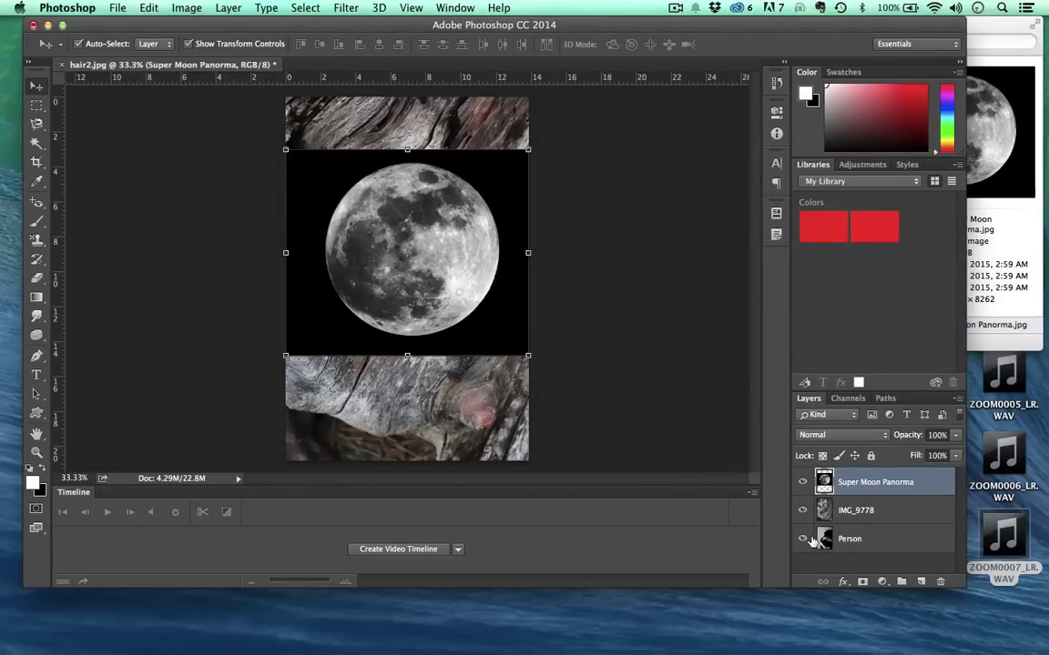
- Hide the moon layer and toggle the driftwood layer to compare the woman with and without it
click(803, 484)
click(803, 483)
click(803, 483)
click(802, 512)
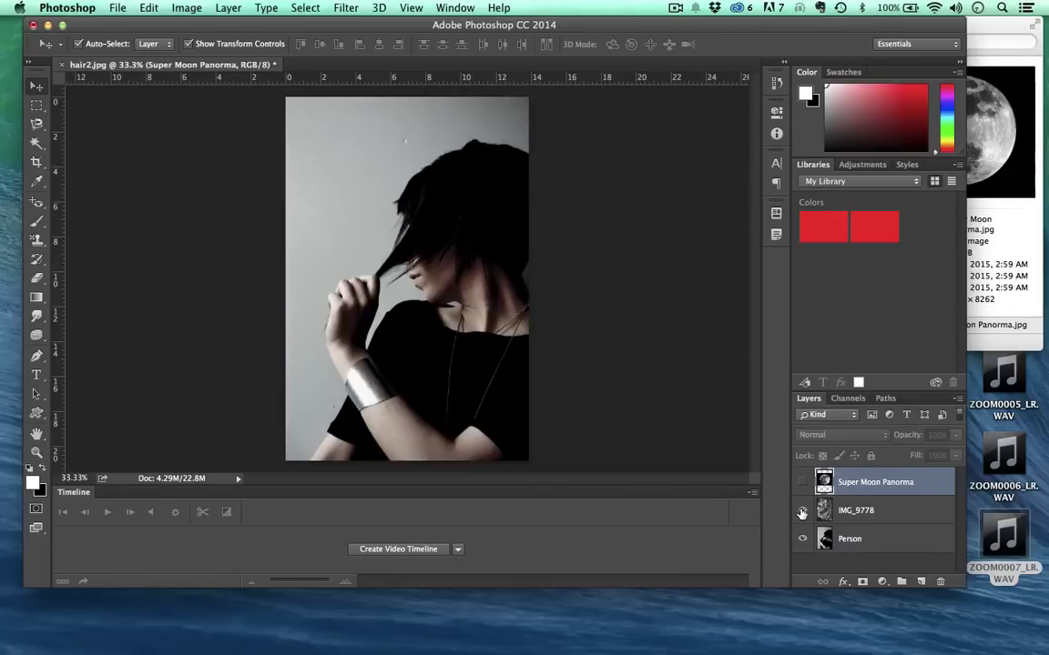
click(802, 512)
click(802, 483)
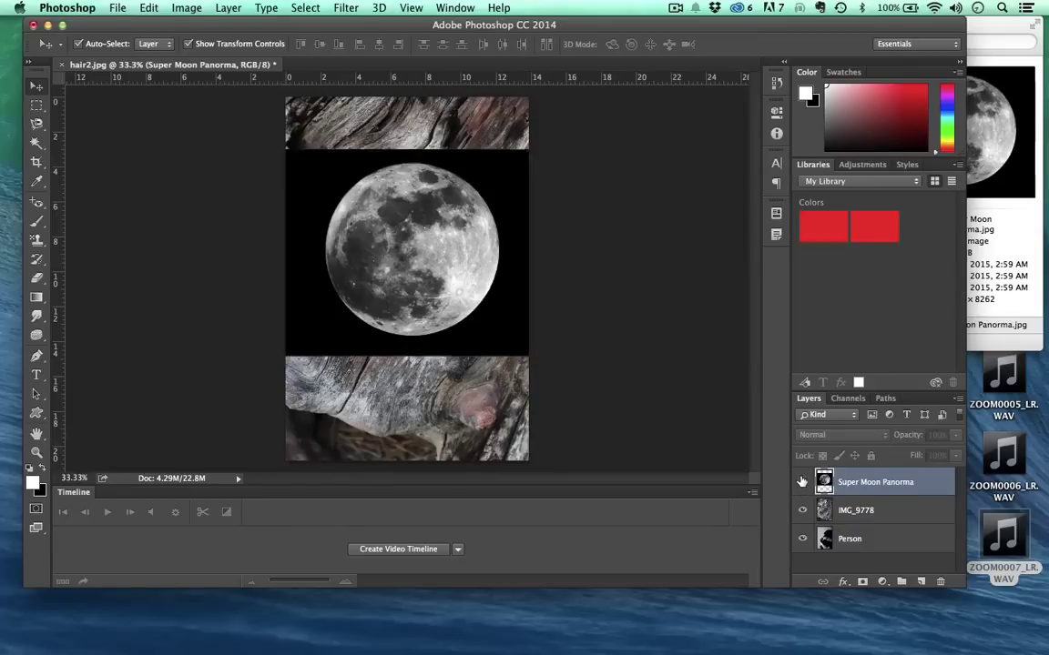
click(802, 482)
click(802, 511)
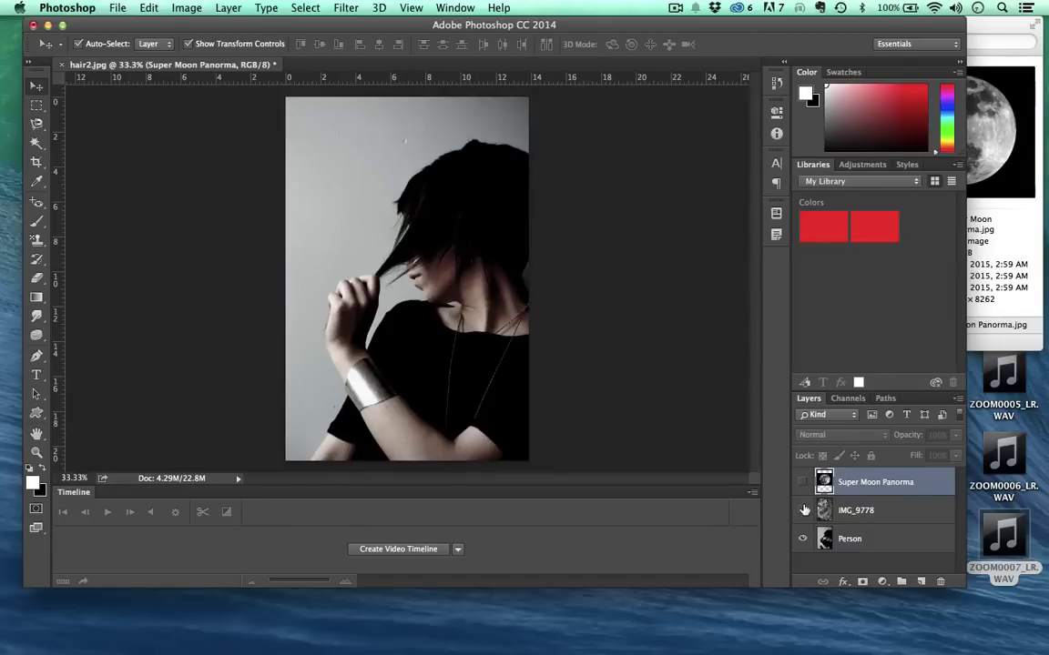
click(802, 510)
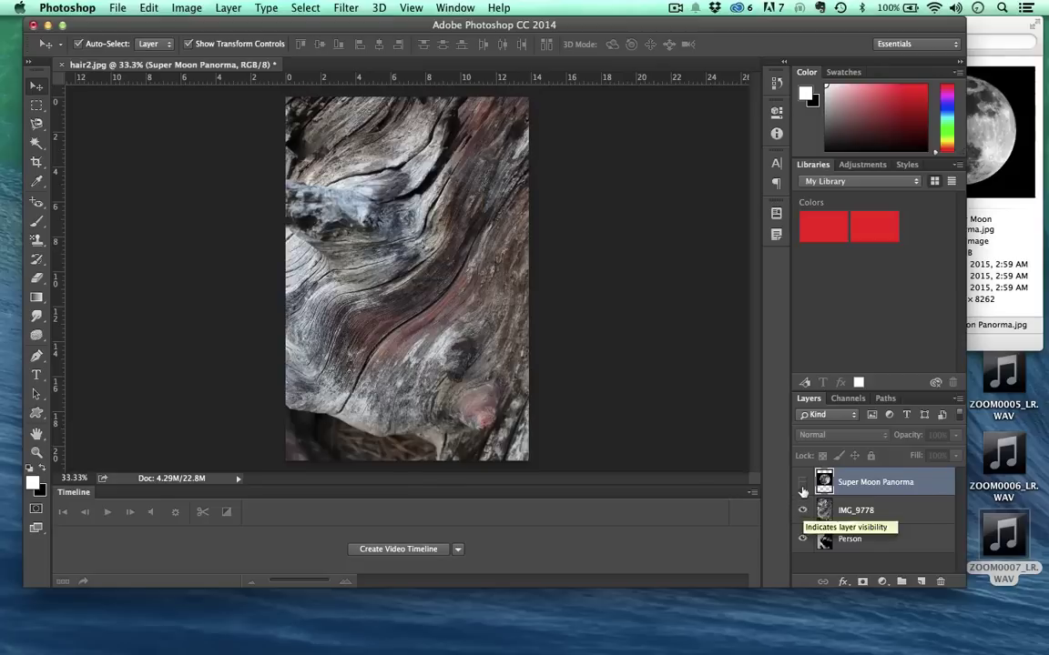
click(802, 482)
click(802, 483)
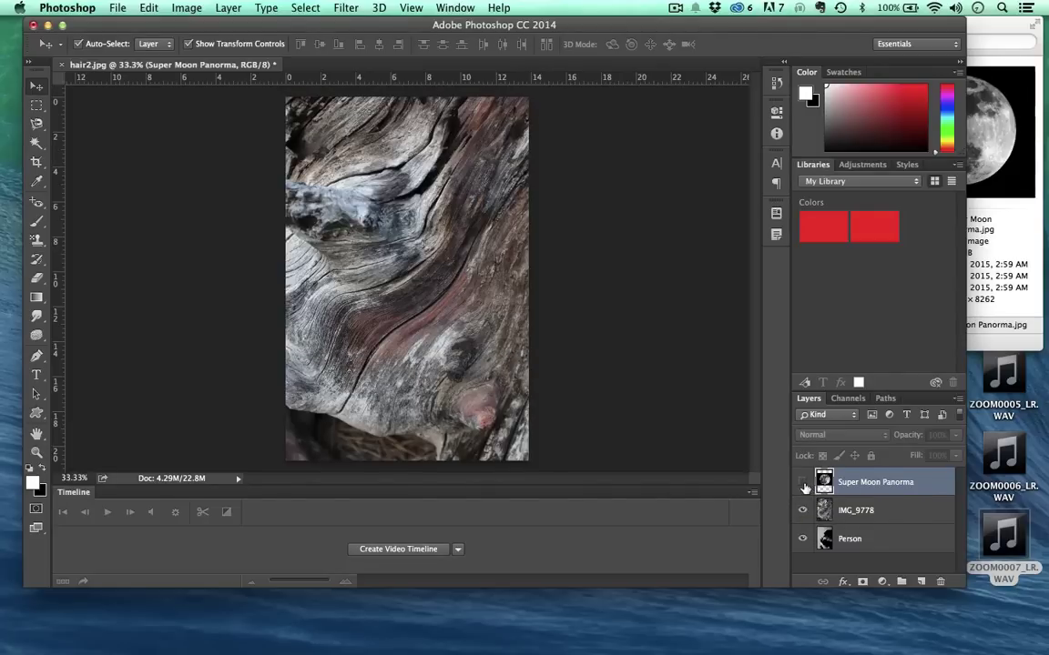
- Select the IMG_9778 layer and toggle its visibility off and back on
click(873, 512)
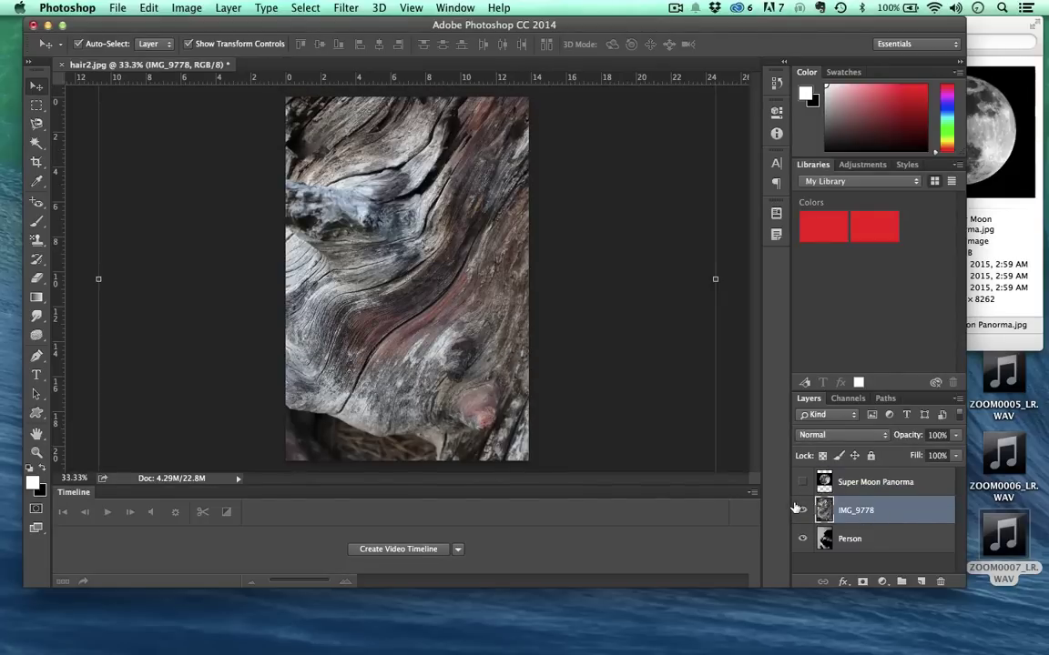
click(802, 512)
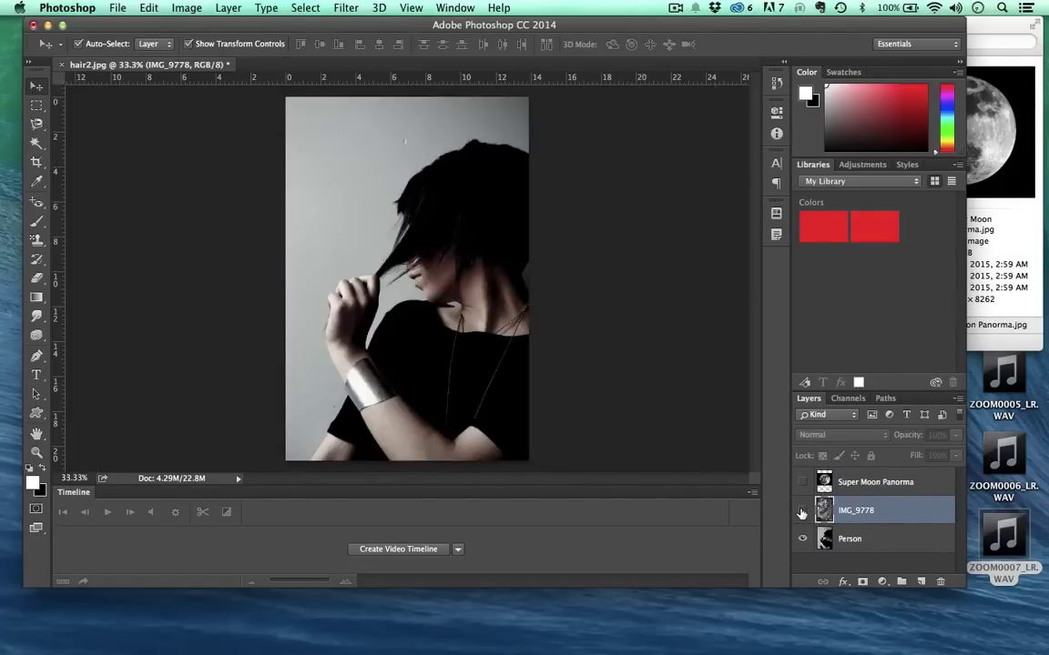
click(802, 513)
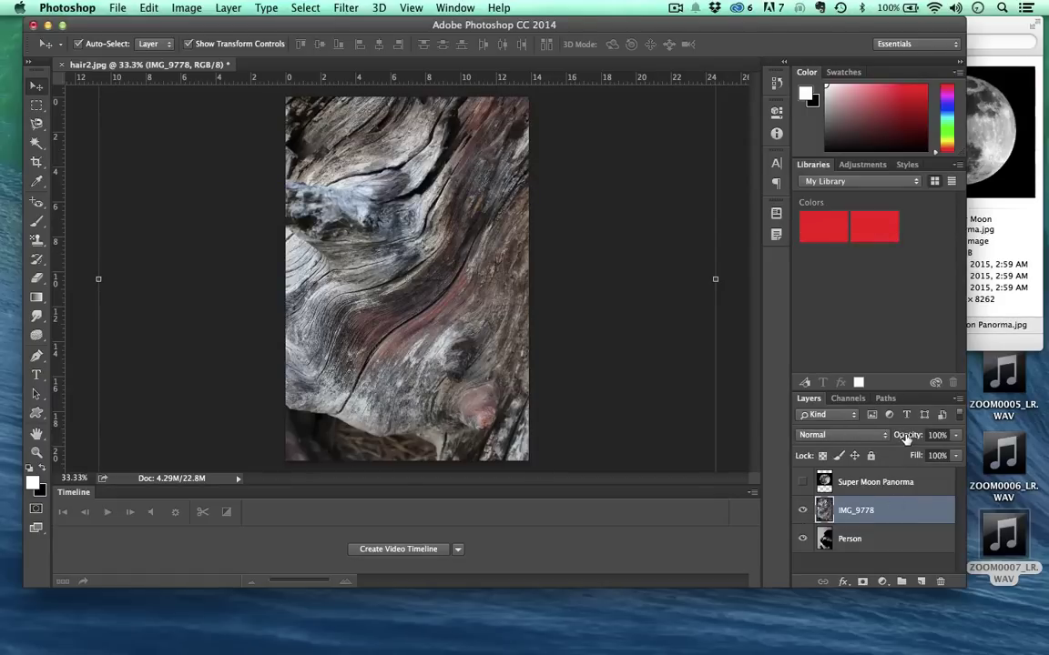
drag(906, 438, 863, 441)
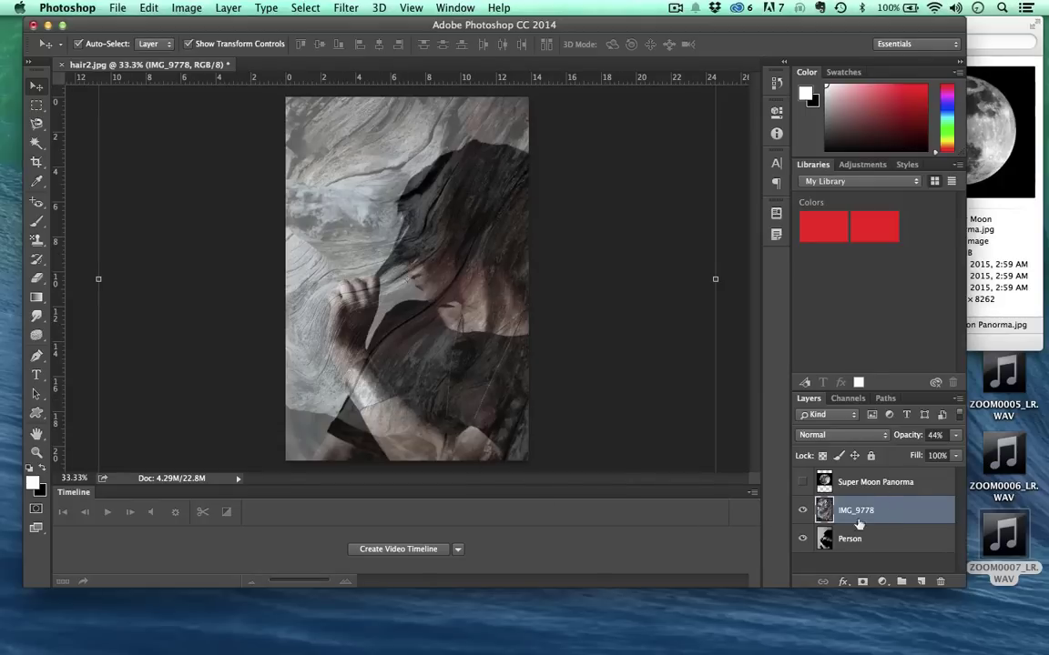
click(933, 435)
text(100)
key(Return)
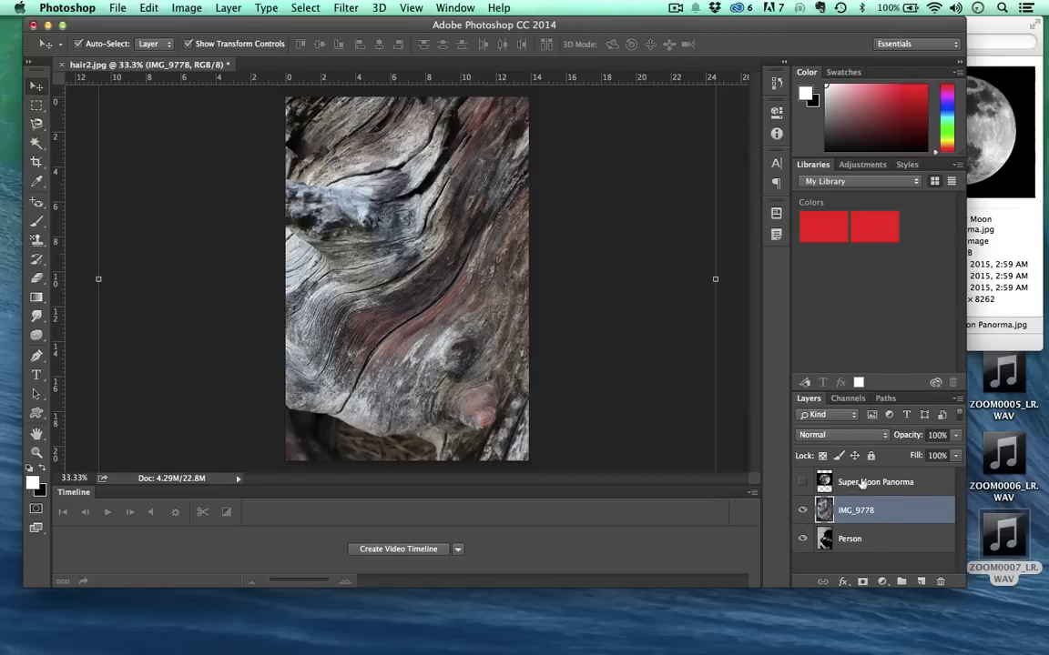
- Try Darken and Color Burn on the IMG_9778 layer, then set it to Overlay
click(829, 441)
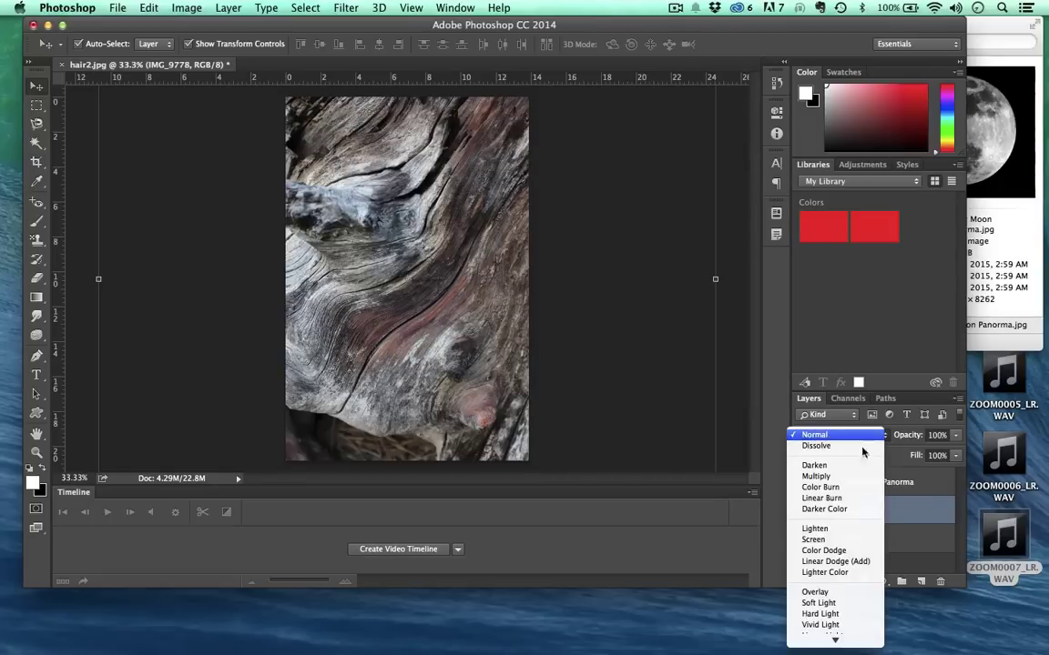
click(808, 434)
click(808, 434)
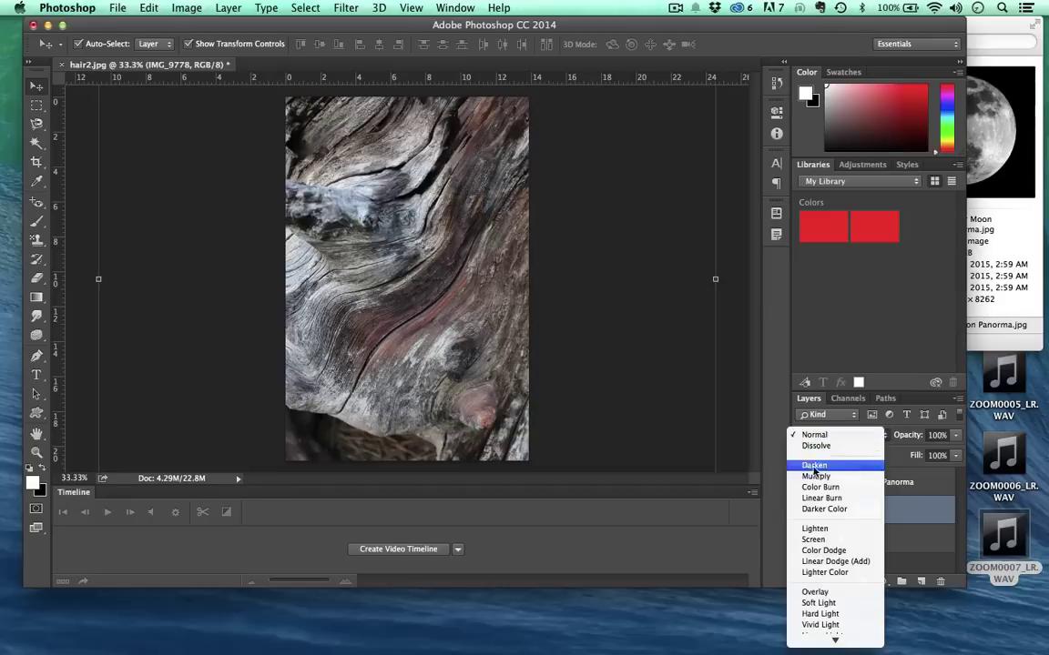
scroll(815, 471, down, 5)
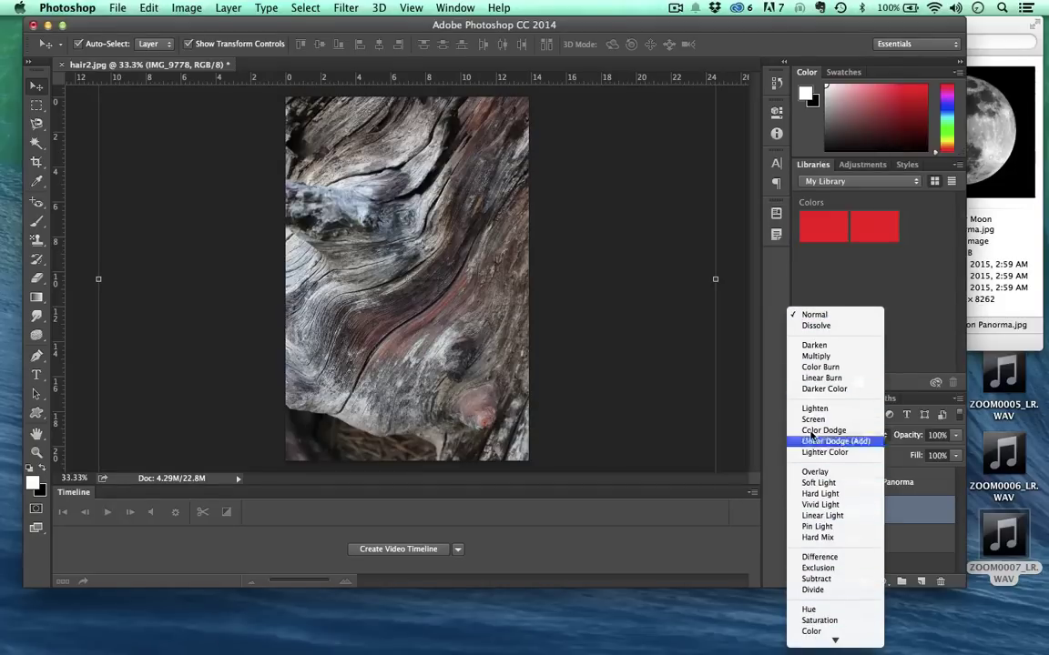
click(816, 348)
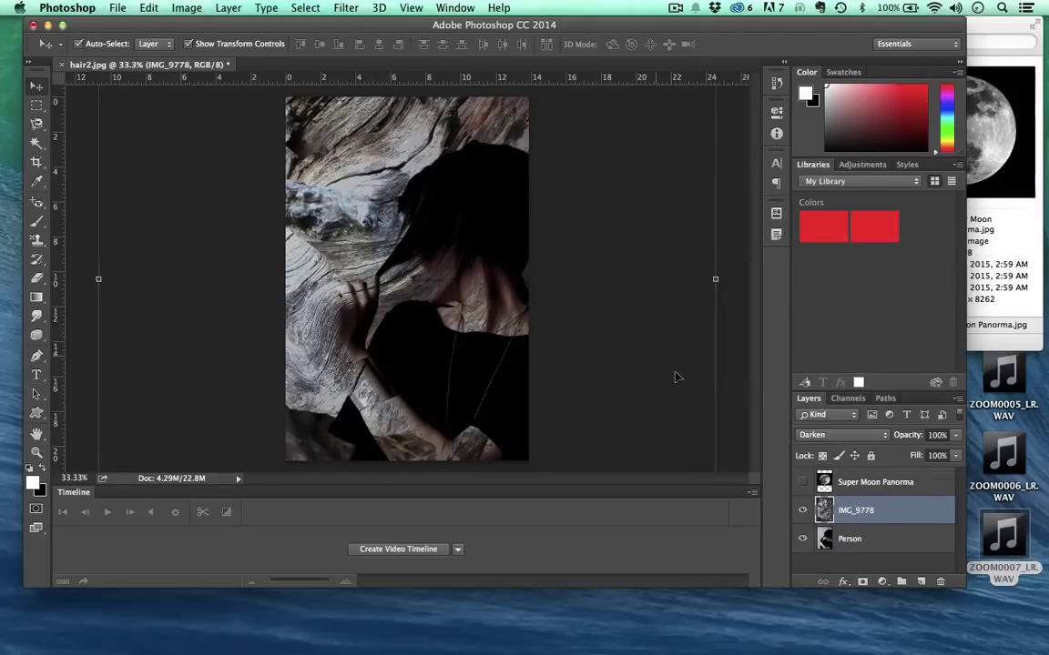
click(810, 435)
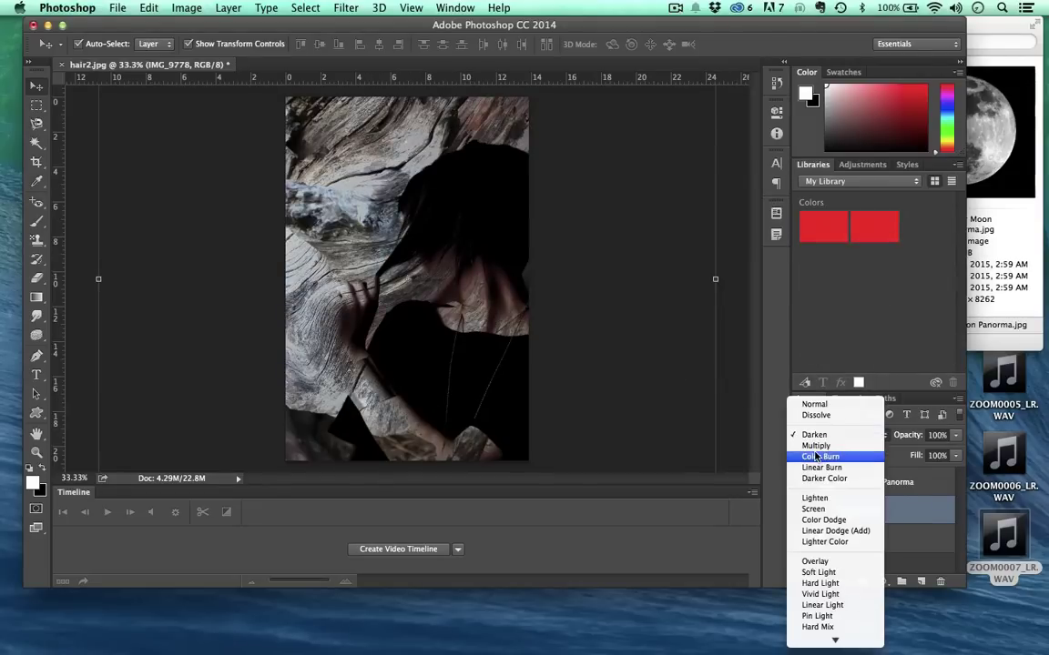
key(Escape)
key(Down)
key(Down)
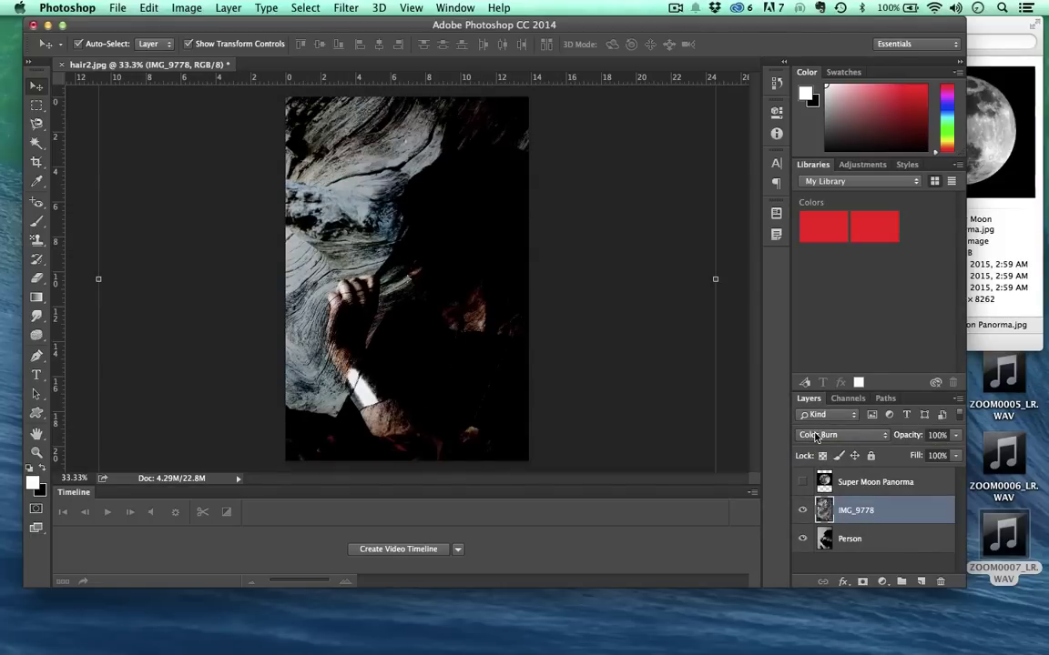
click(817, 437)
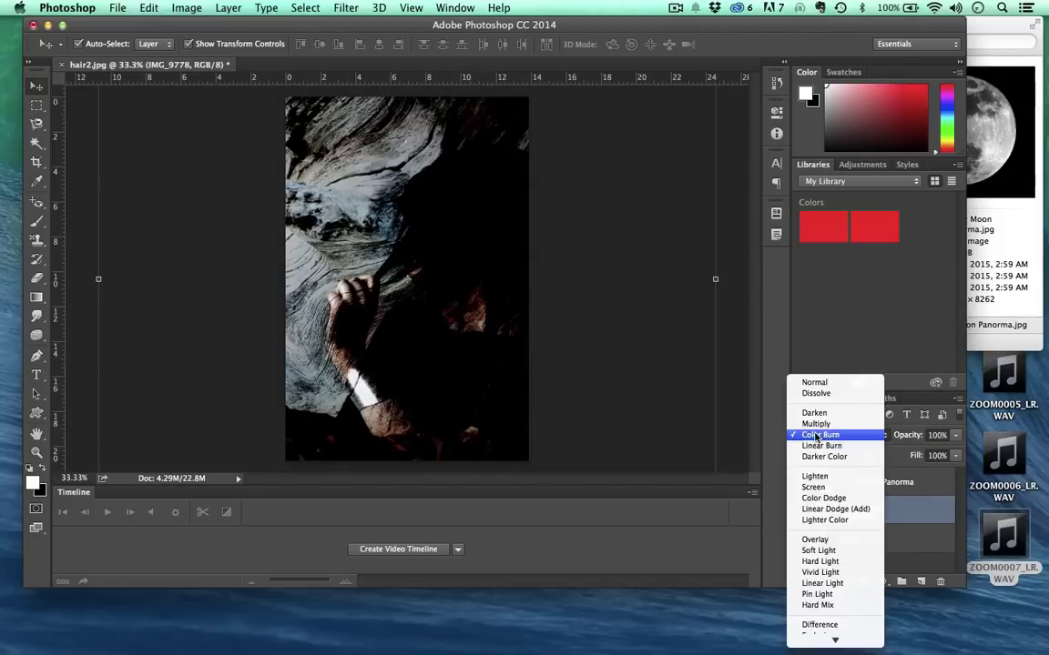
click(819, 539)
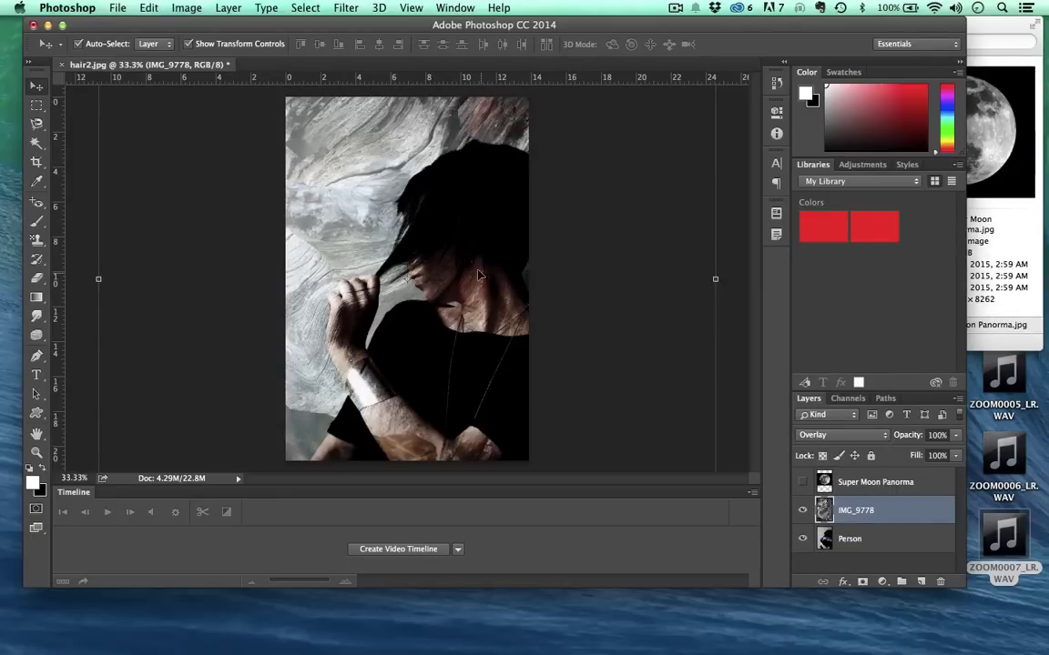
- Zoom in to inspect the Overlay blend, compare Difference, then return to Overlay
key(super+equal)
key(super+equal)
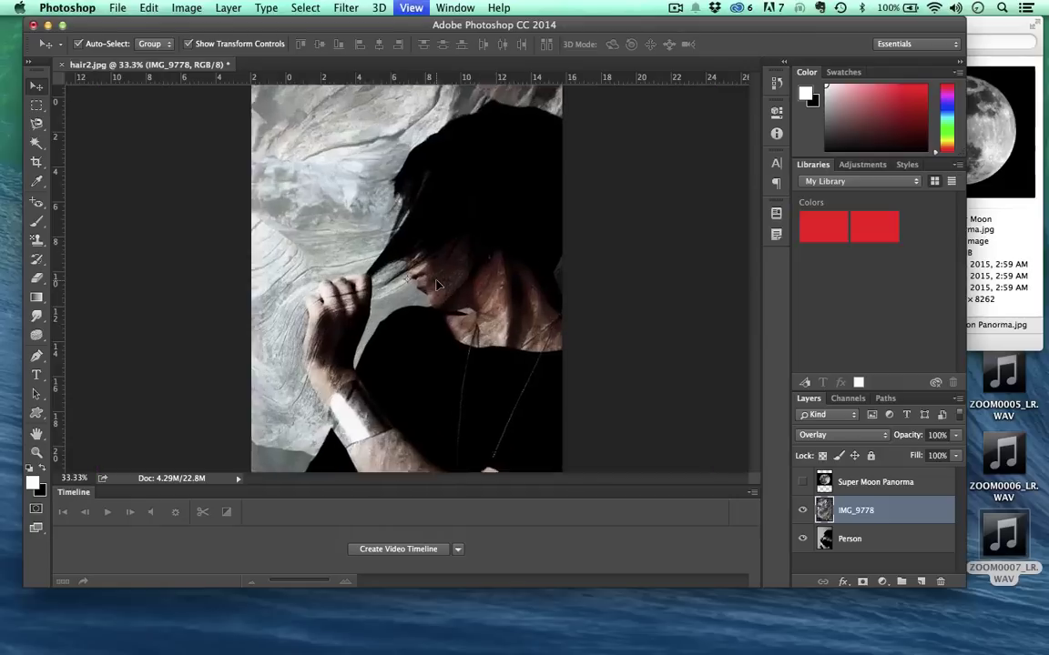
key(super+equal)
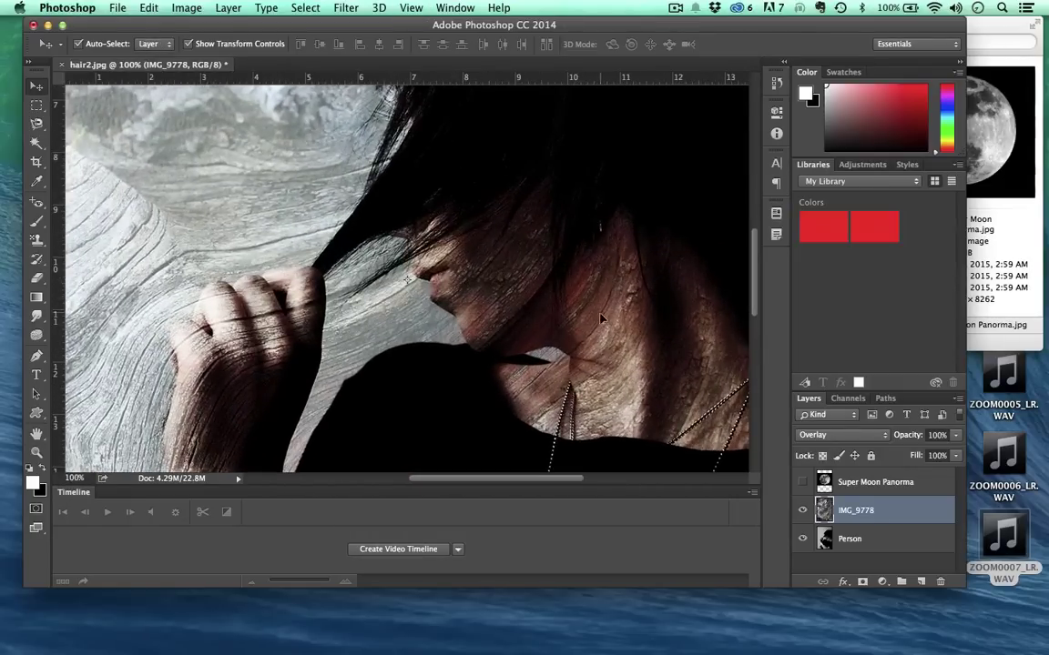
key(super+minus)
key(super+equal)
key(super+minus)
key(super+minus)
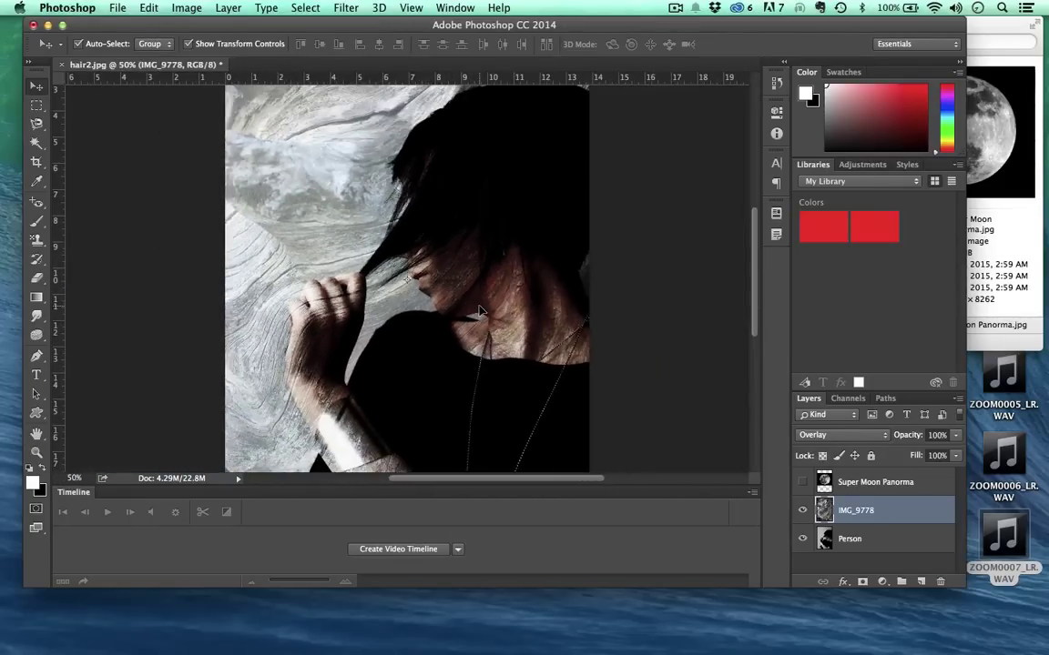
key(super+minus)
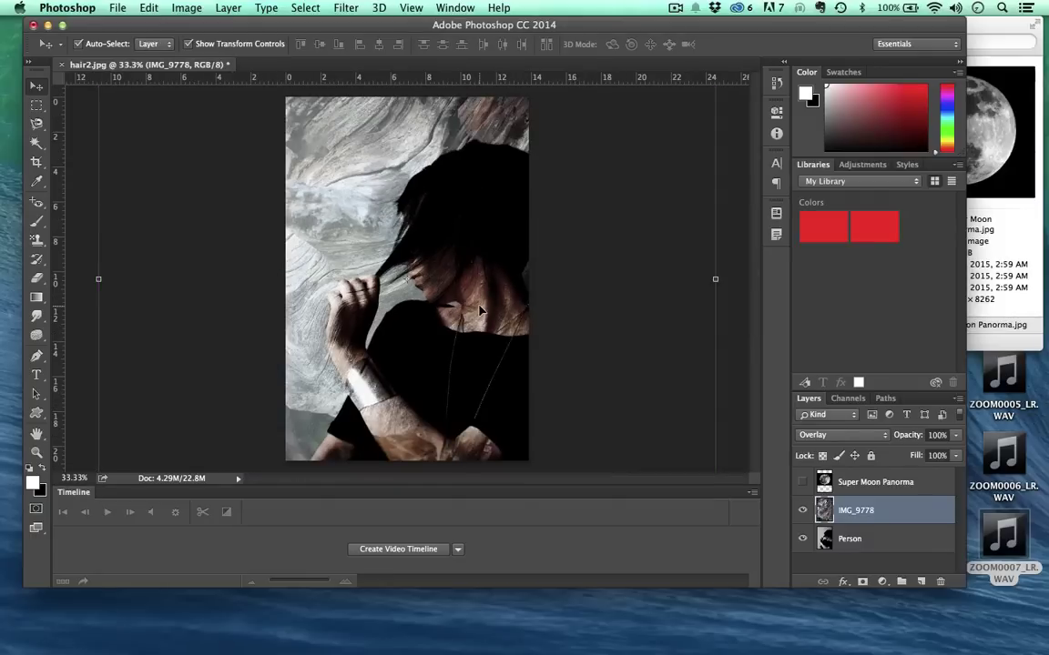
click(832, 435)
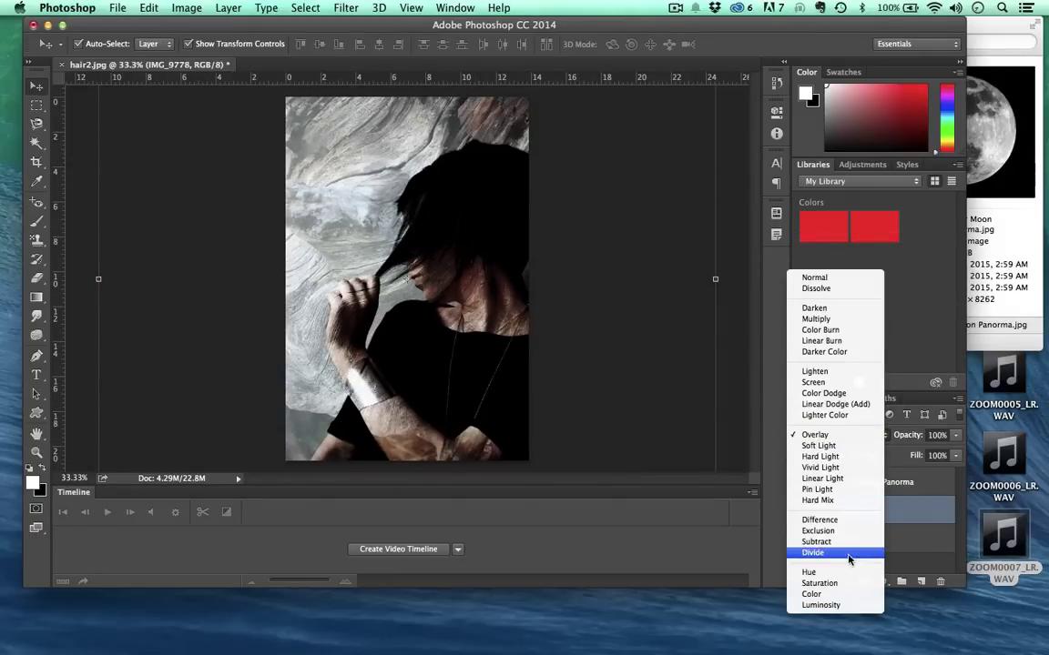
click(822, 521)
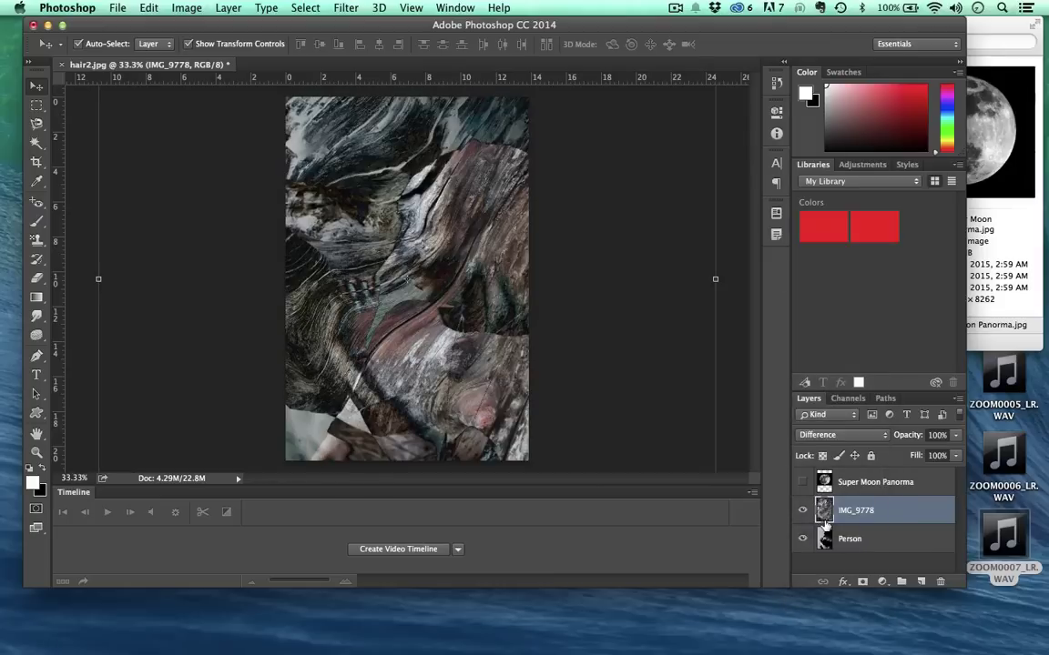
click(844, 438)
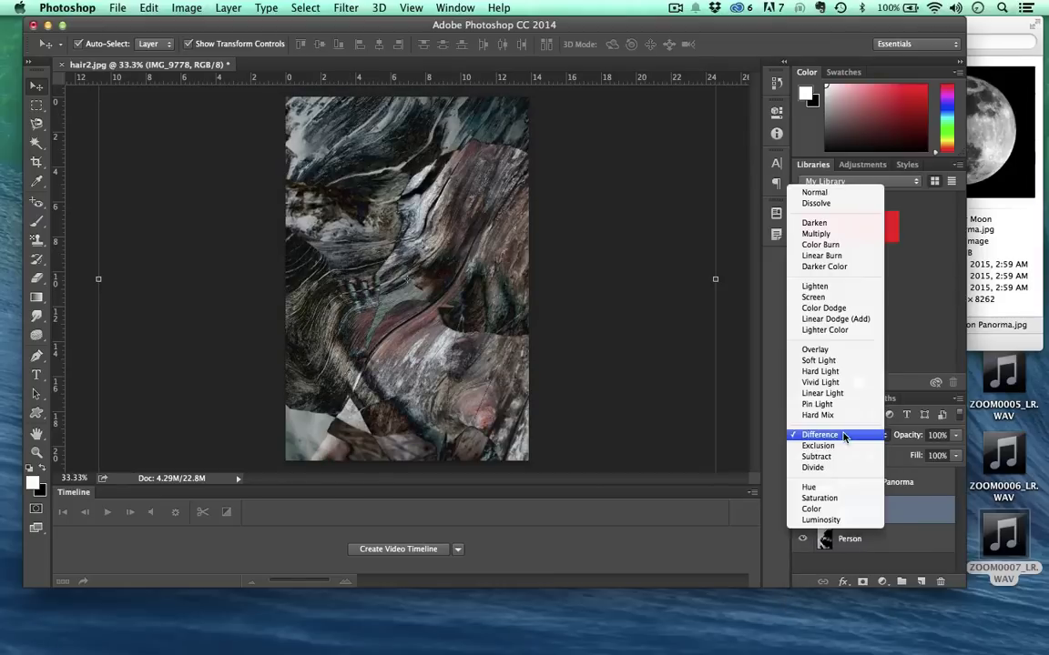
click(814, 350)
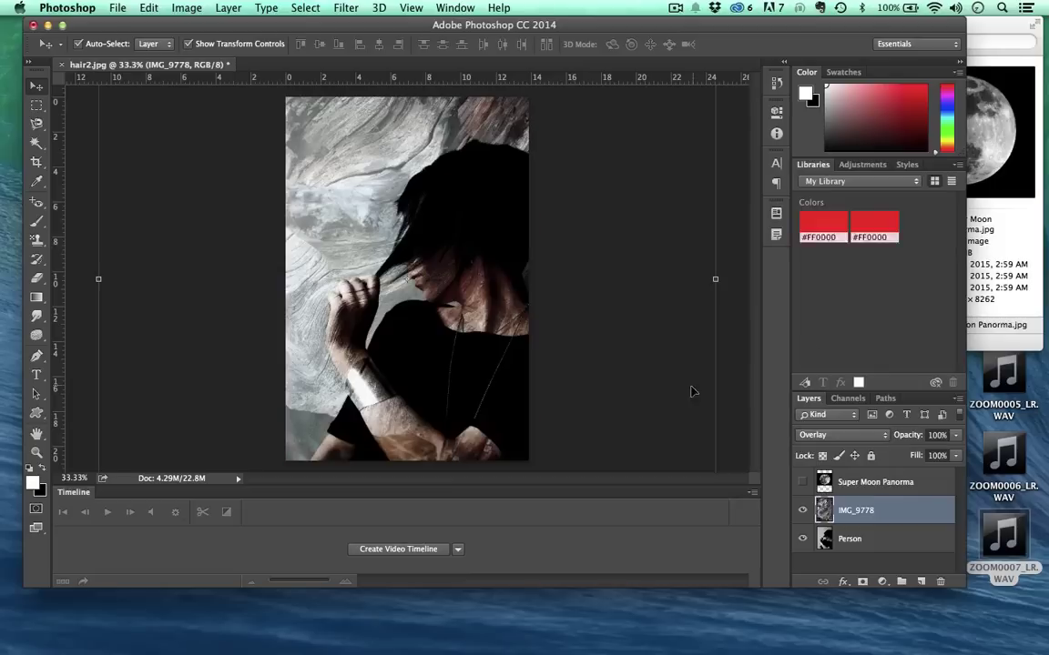
- Try Color Dodge, Hard Light, Pin Light and Exclusion on the driftwood, settling on Overlay
click(820, 436)
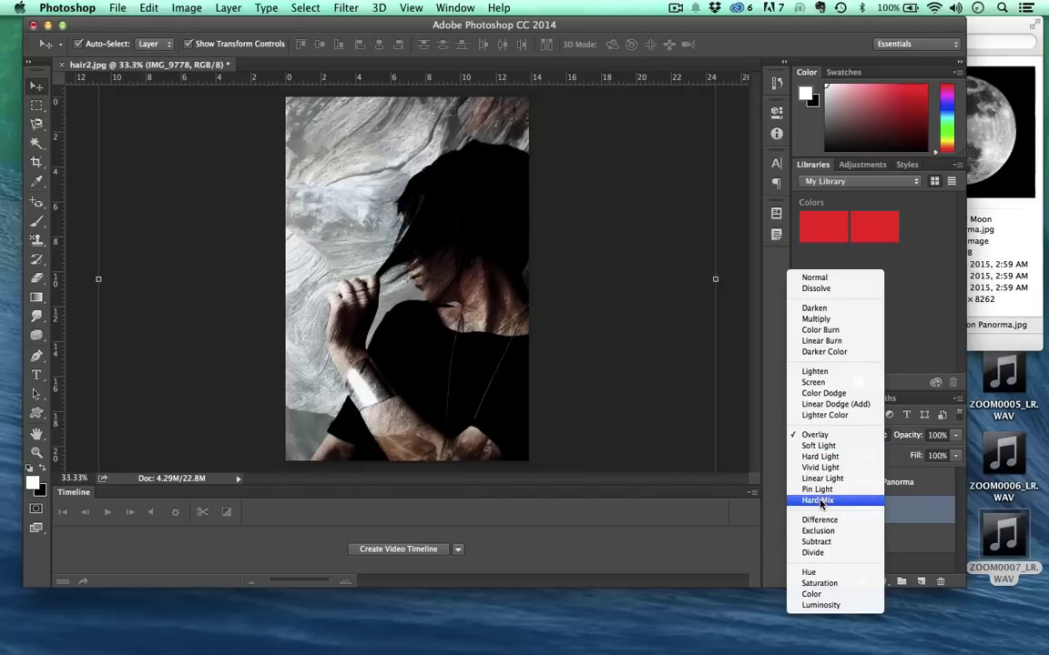
click(823, 393)
click(831, 437)
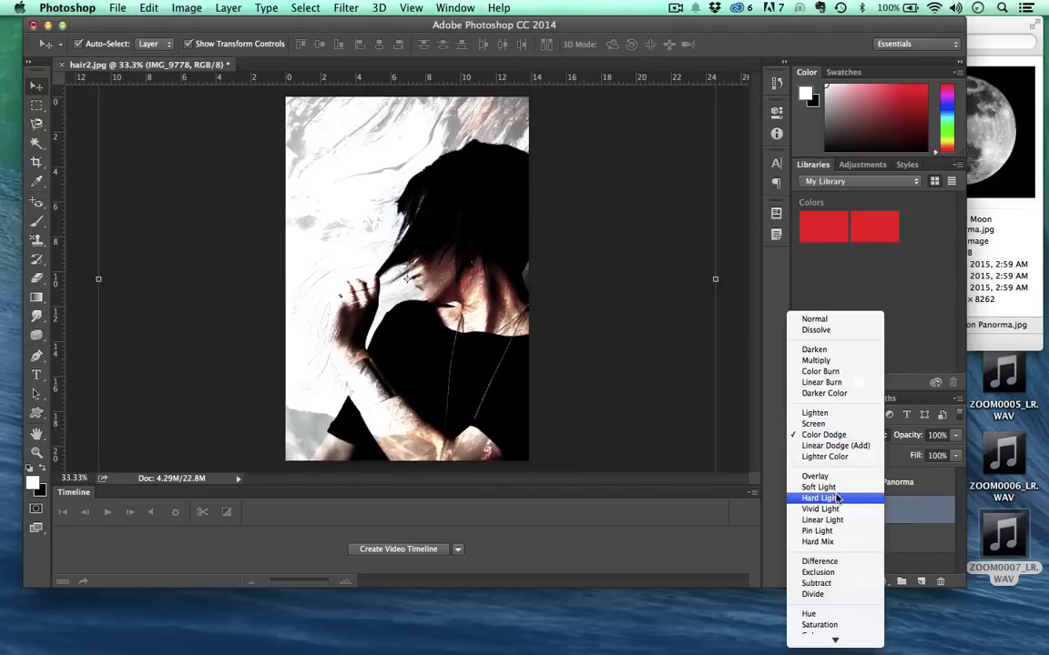
click(820, 498)
click(823, 435)
click(836, 468)
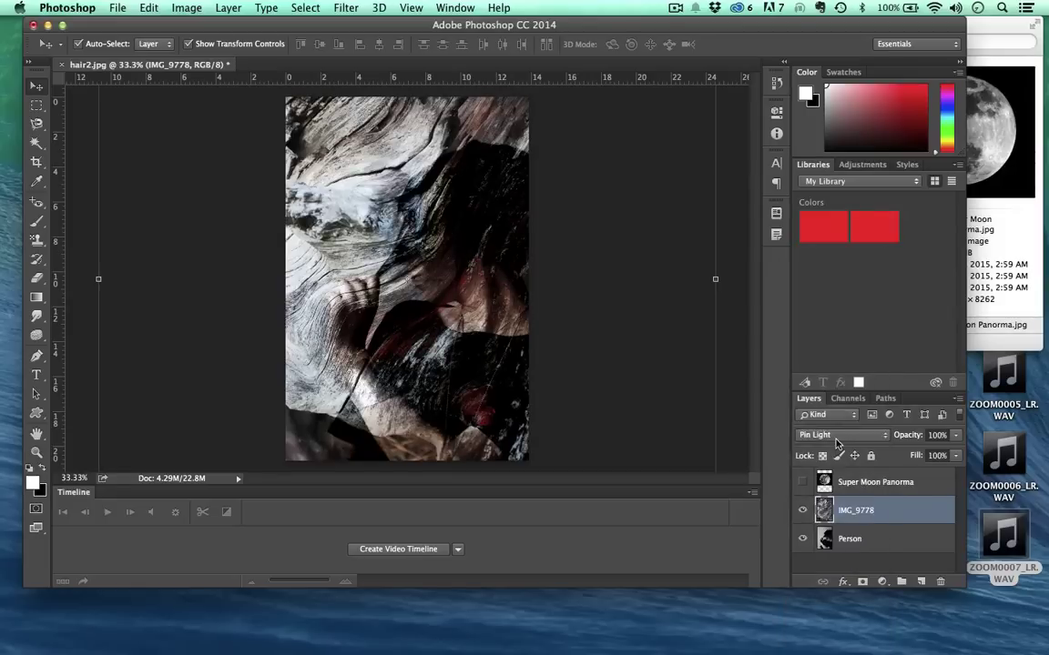
click(833, 435)
click(836, 476)
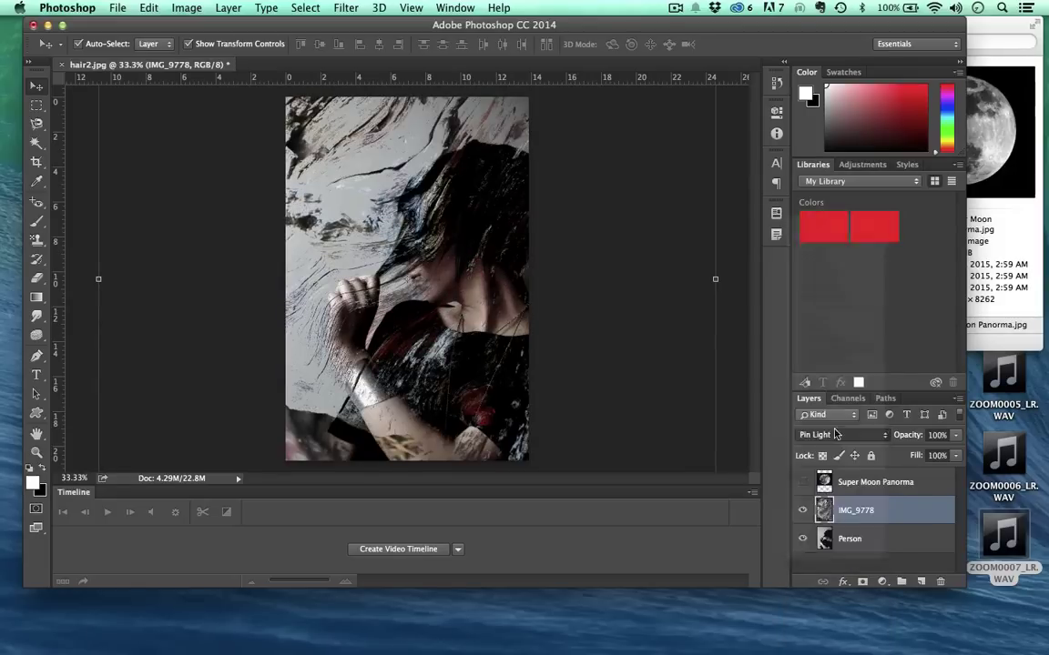
click(834, 436)
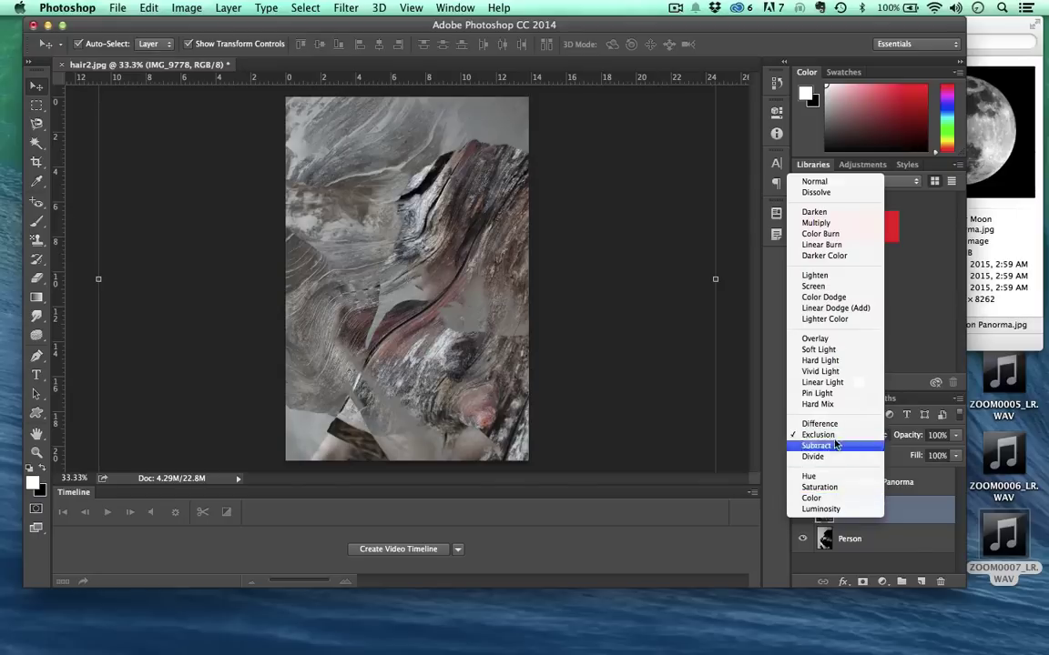
click(829, 339)
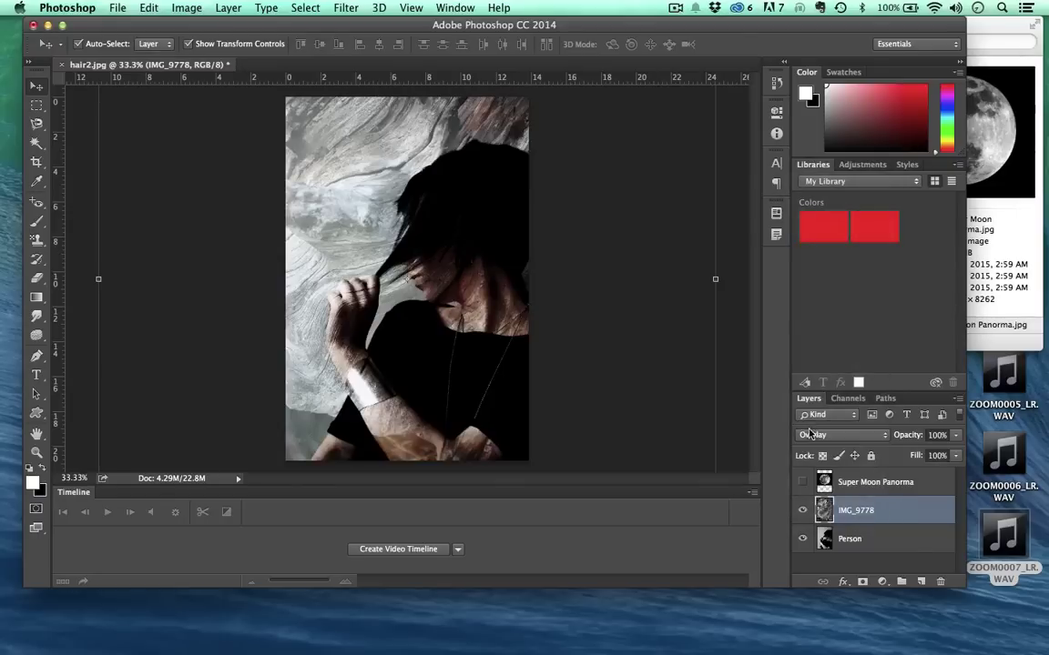
- Select the Super Moon Panorama layer, make it visible and set it to Screen
click(824, 482)
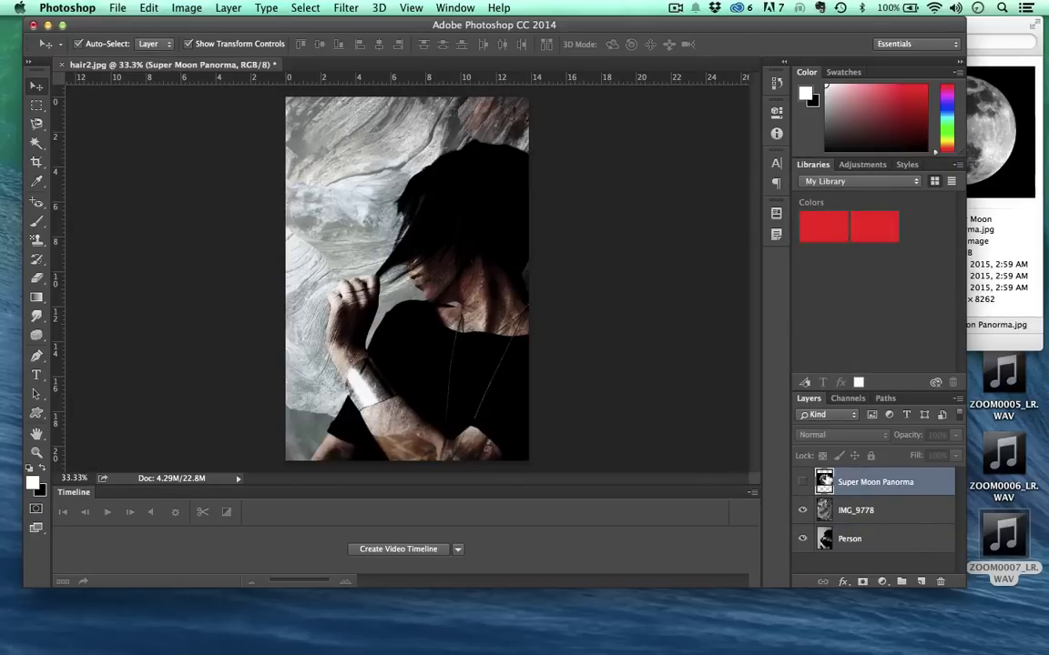
click(803, 484)
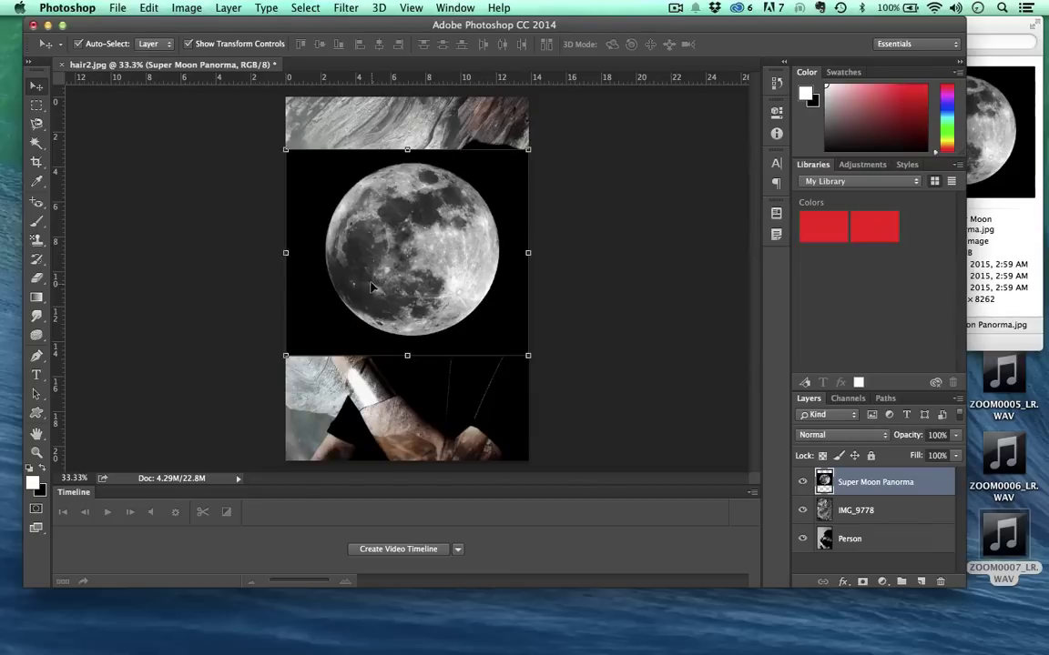
drag(333, 257, 366, 259)
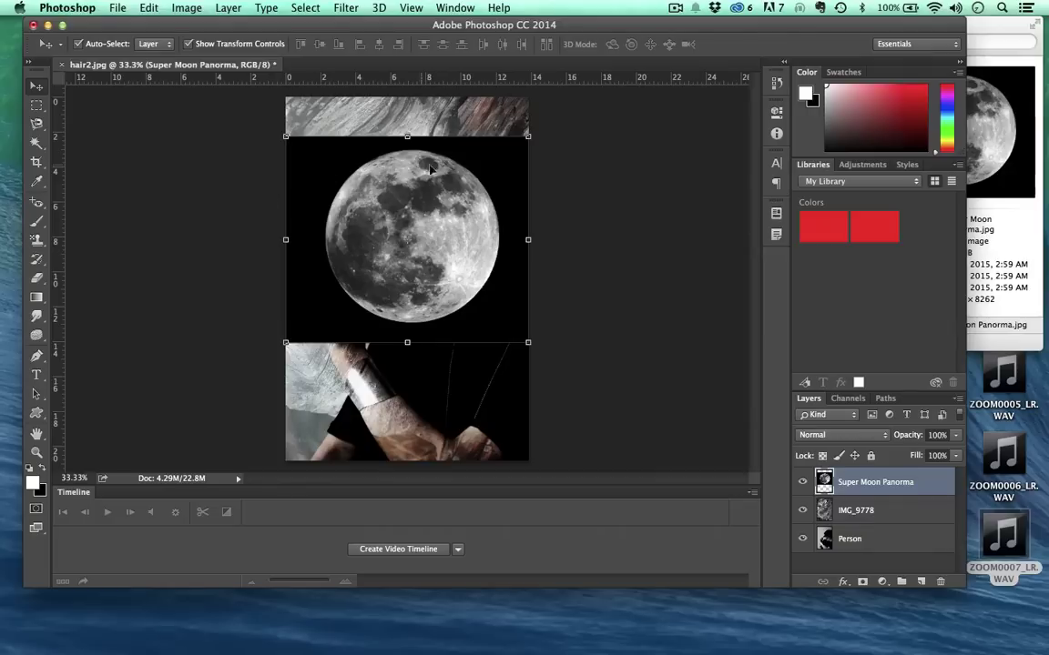
click(842, 435)
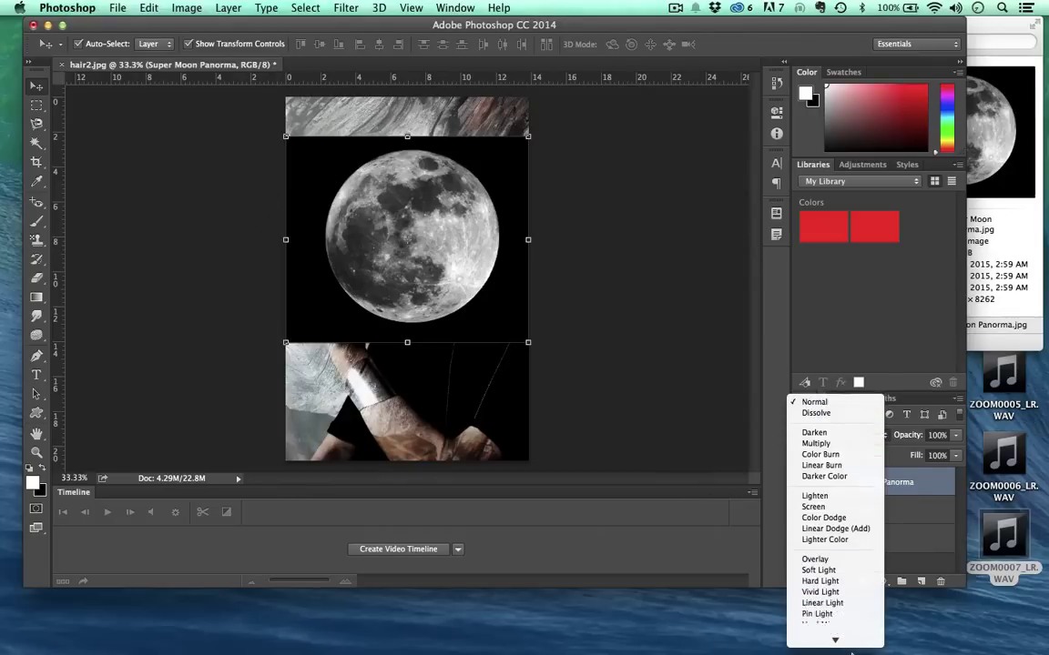
mouse_move(851, 653)
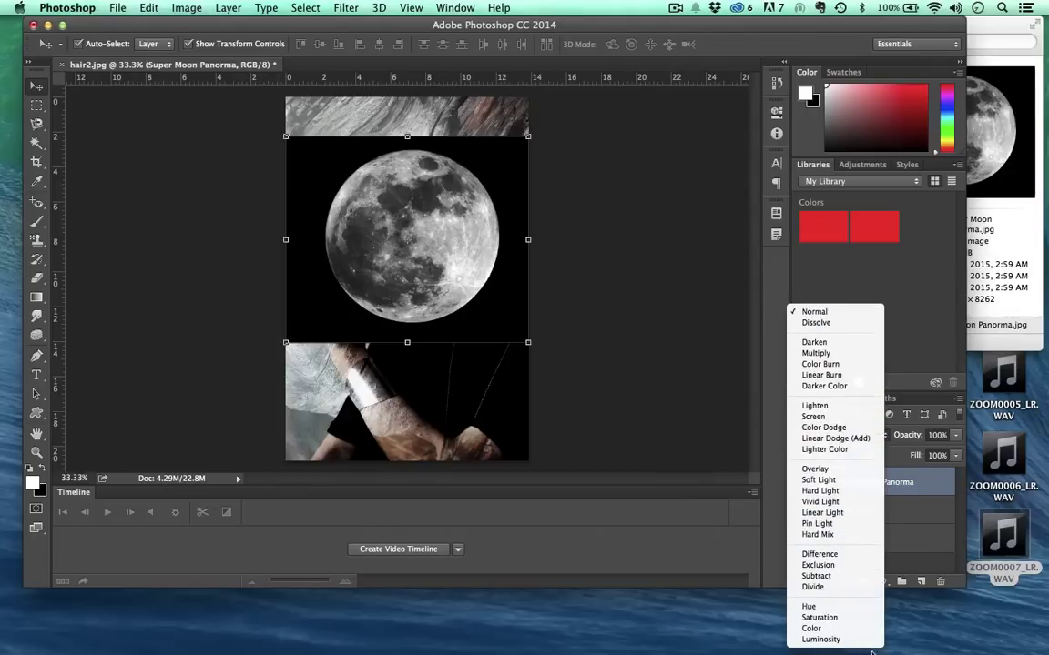
click(819, 418)
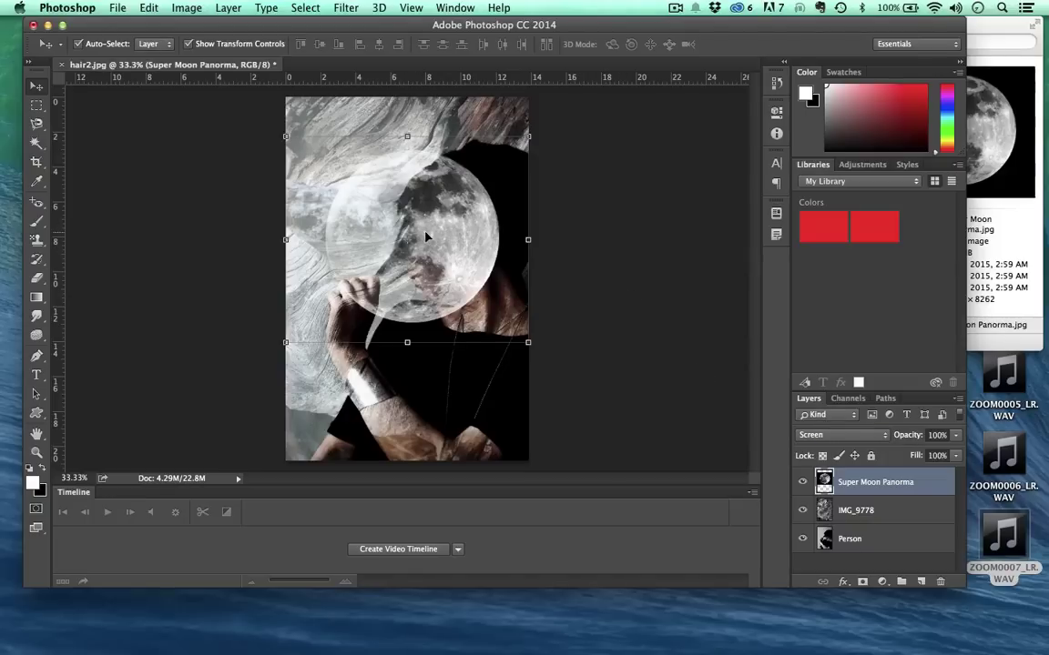
- Shrink the moon and place it in the canvas's top-left corner
drag(425, 238, 406, 178)
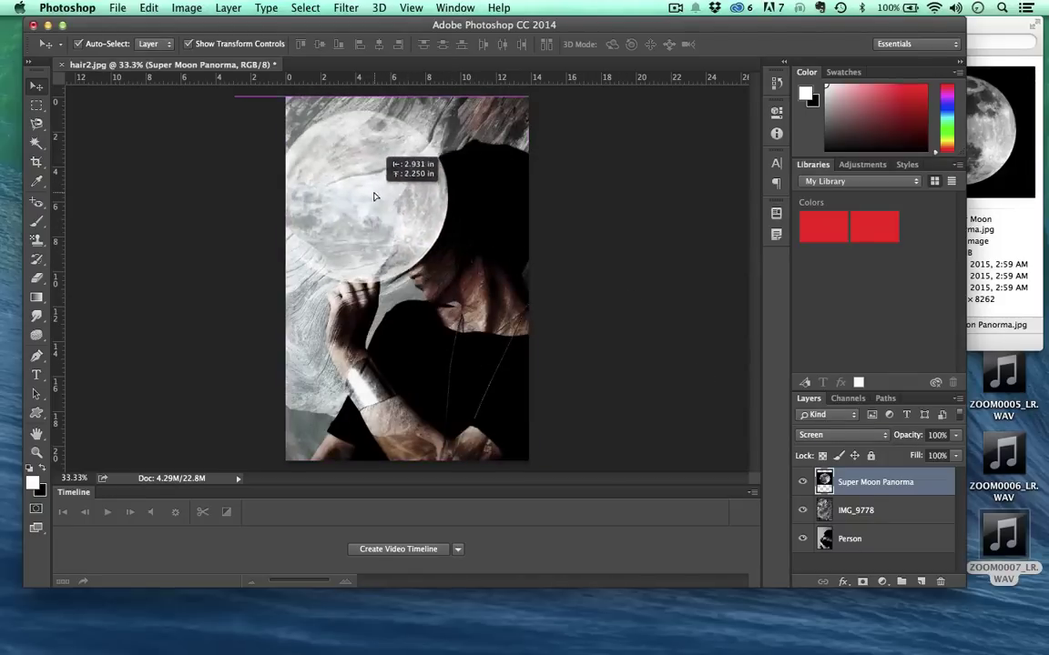
drag(374, 196, 354, 176)
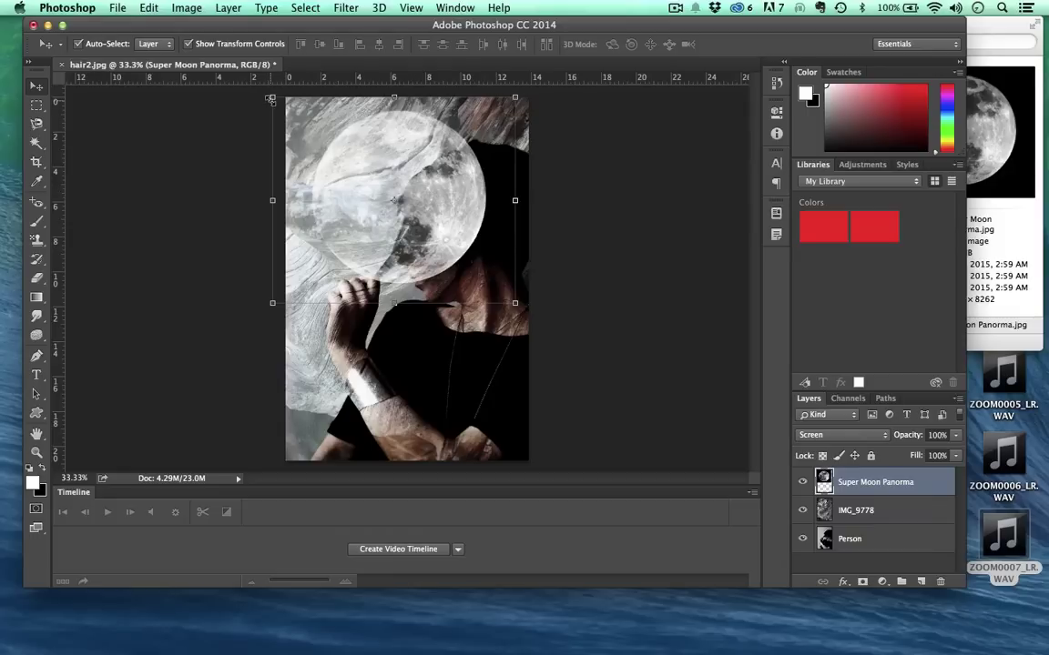
drag(270, 99, 373, 193)
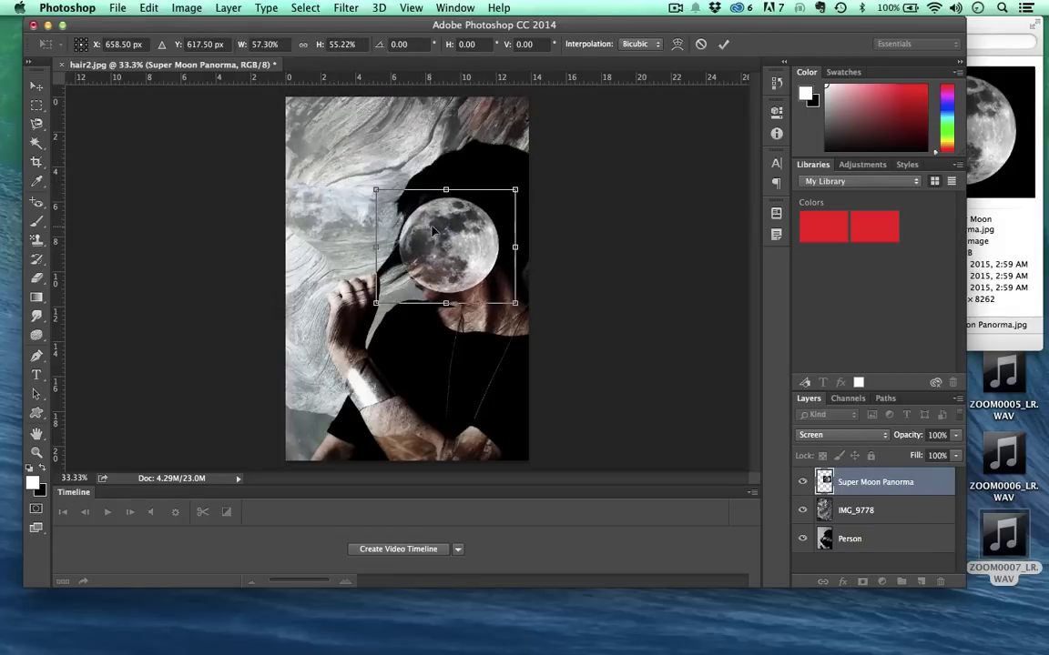
drag(446, 240, 343, 115)
key(Return)
- Switch the moon to Darken, enlarge it to about 260% and move it up behind her head
click(817, 438)
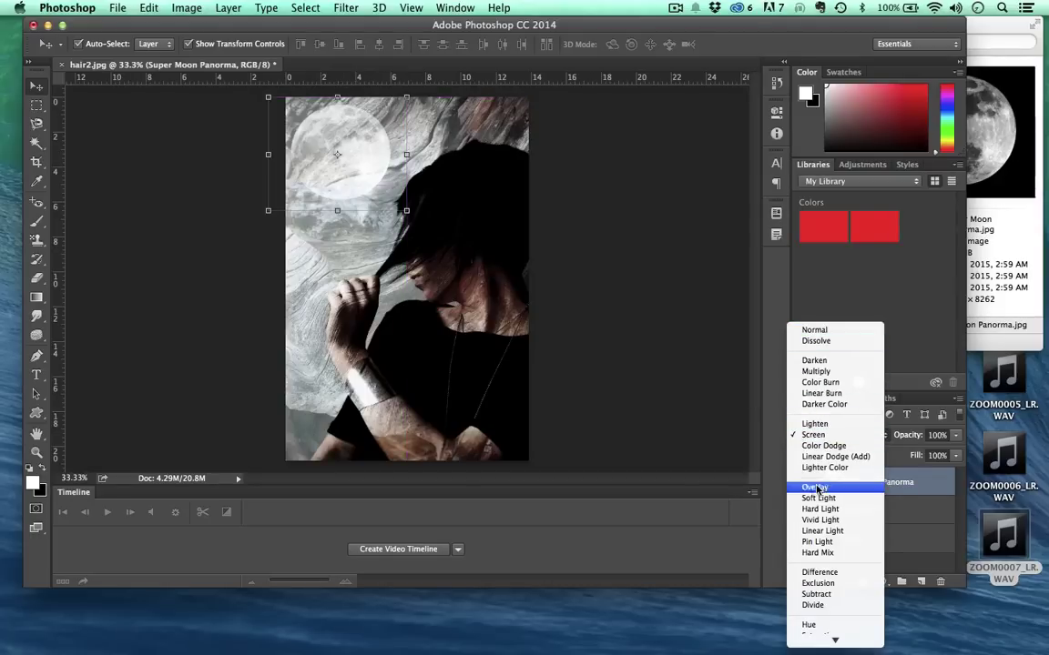
click(814, 361)
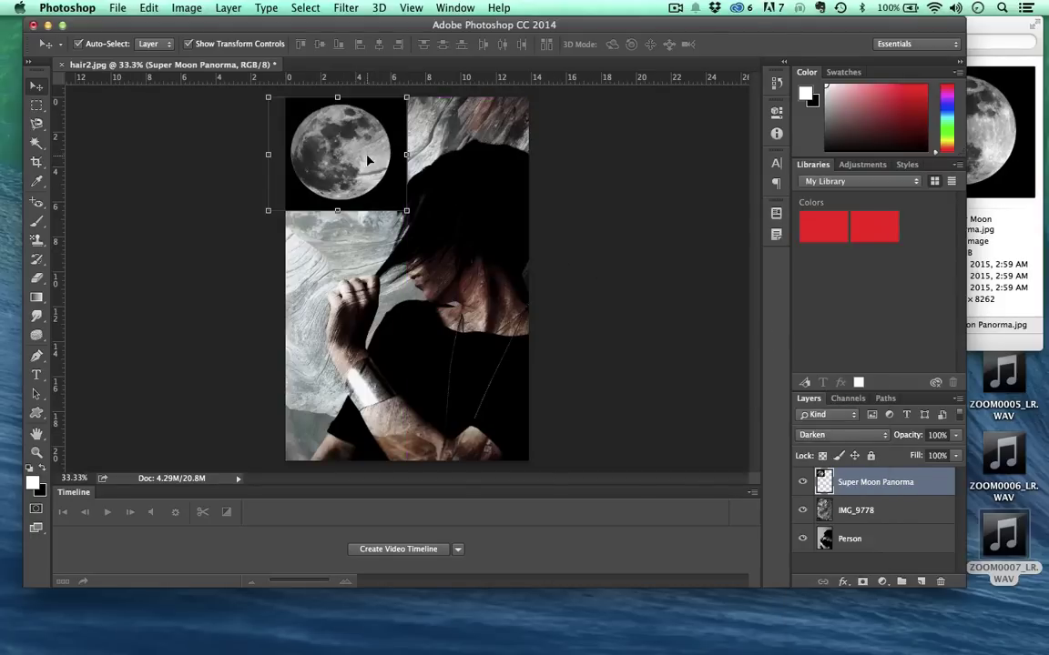
drag(368, 161, 452, 342)
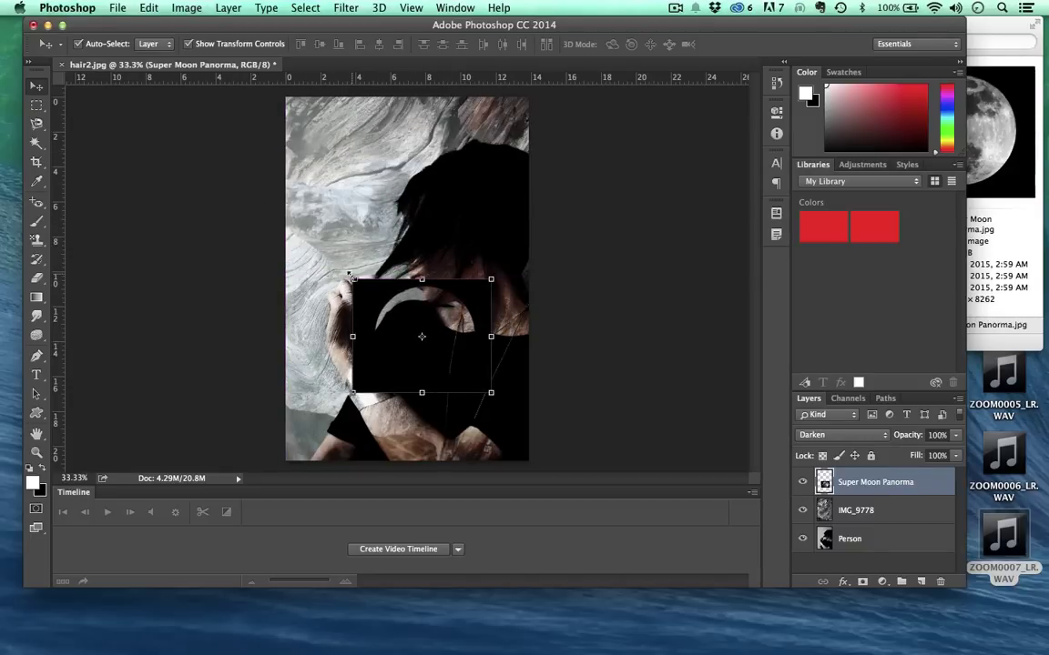
drag(350, 278, 226, 176)
key(Return)
drag(420, 319, 424, 231)
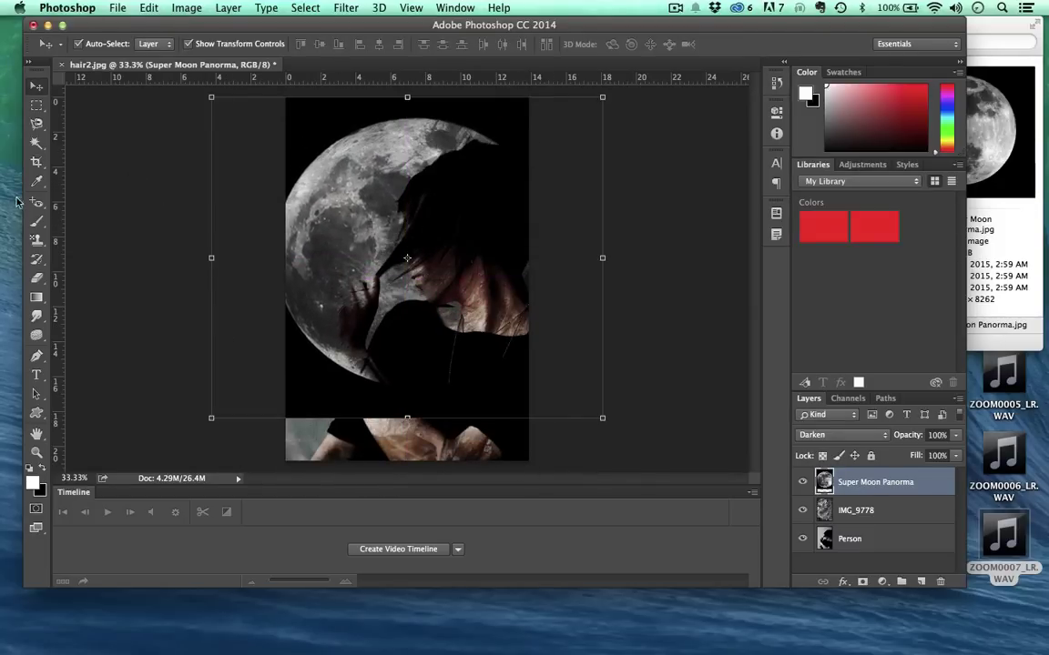
- Crop off the bottom strip of the image below the moon
click(38, 162)
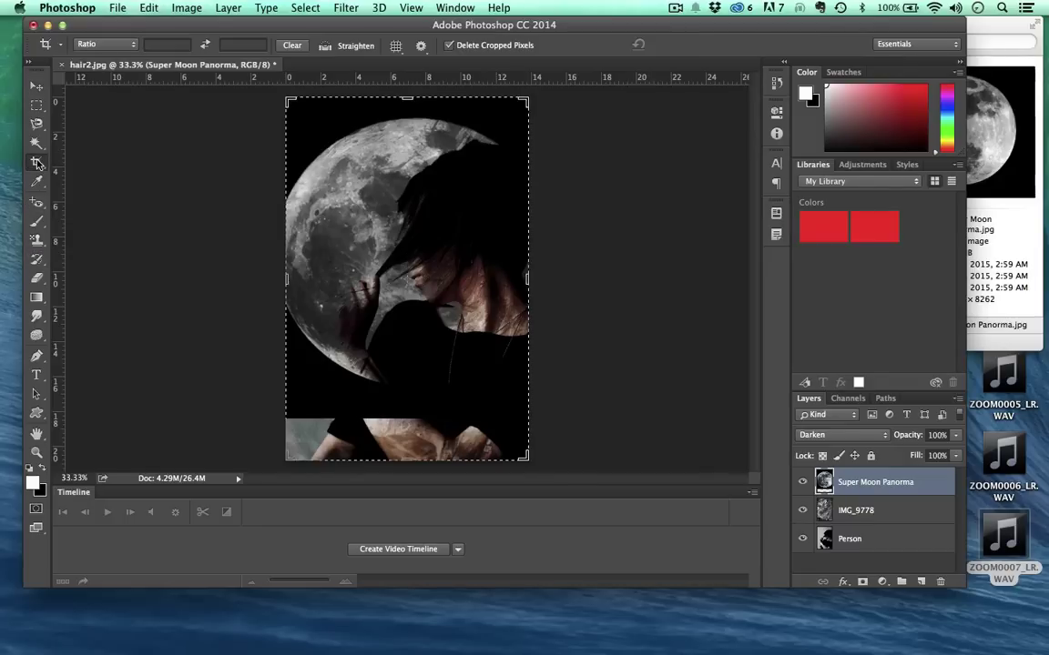
drag(407, 459, 413, 436)
key(Return)
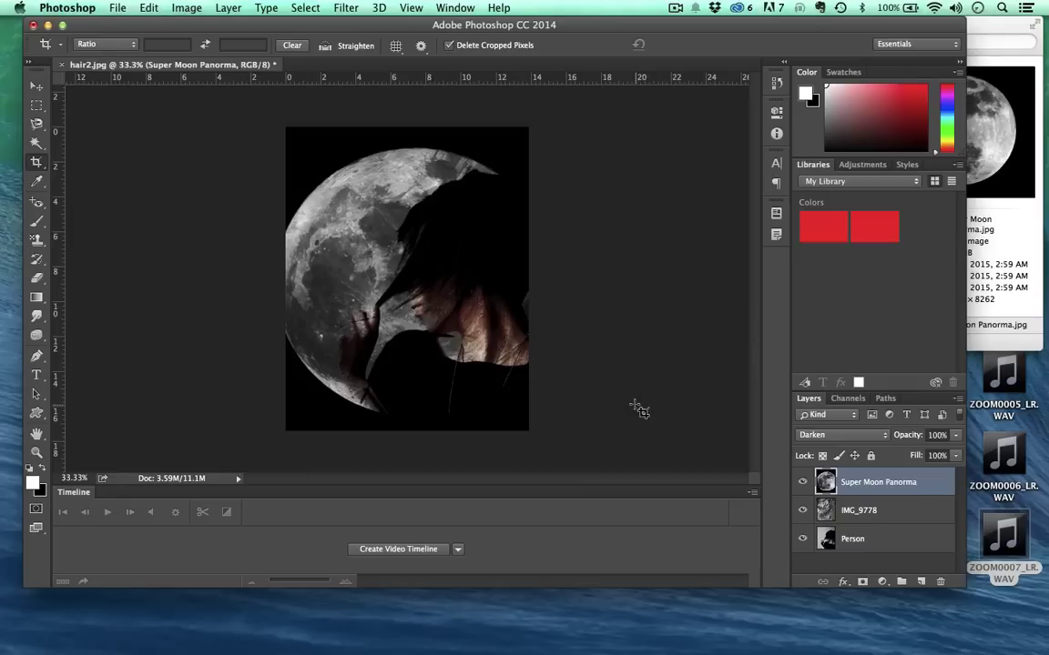
- Toggle the moon and driftwood layers to check the composite, then select each layer in turn
click(802, 484)
click(802, 484)
click(814, 436)
click(815, 437)
click(802, 511)
click(802, 511)
click(890, 513)
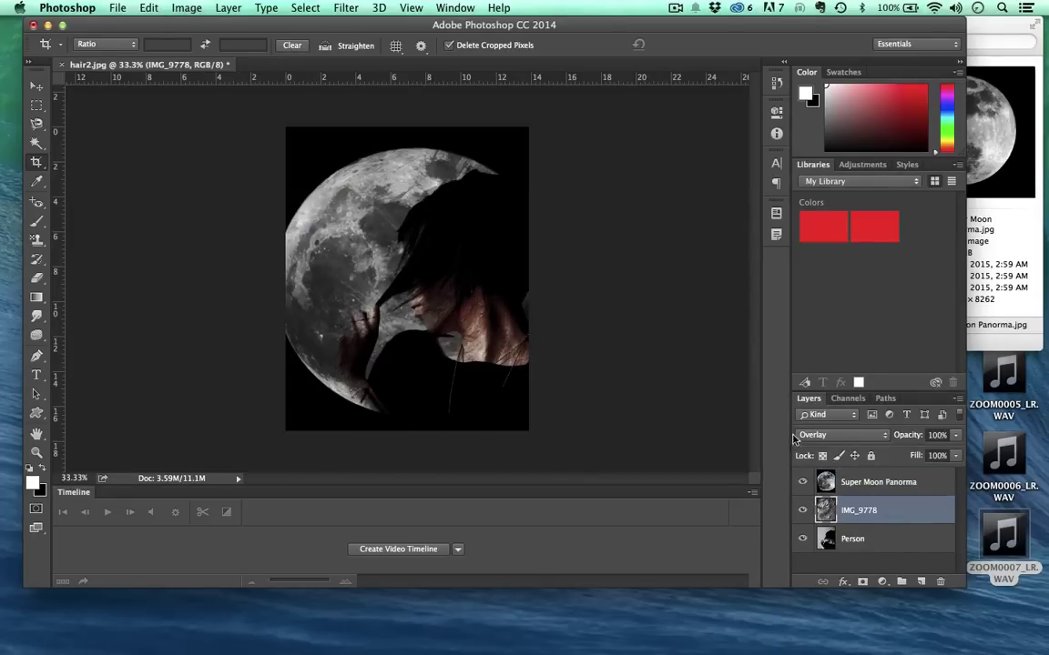
click(867, 545)
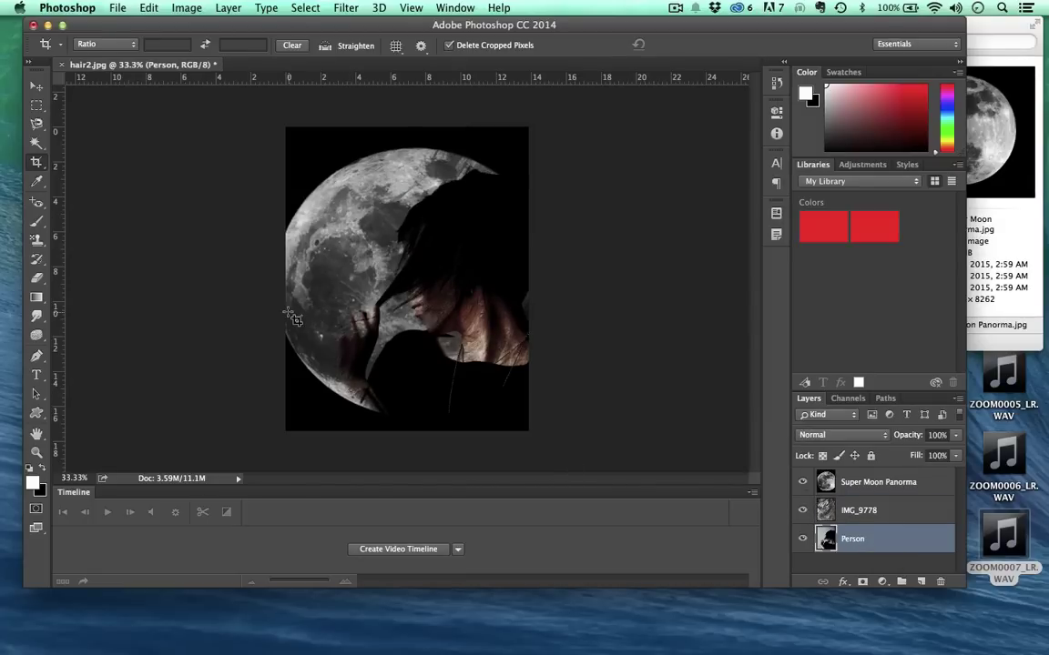
click(868, 488)
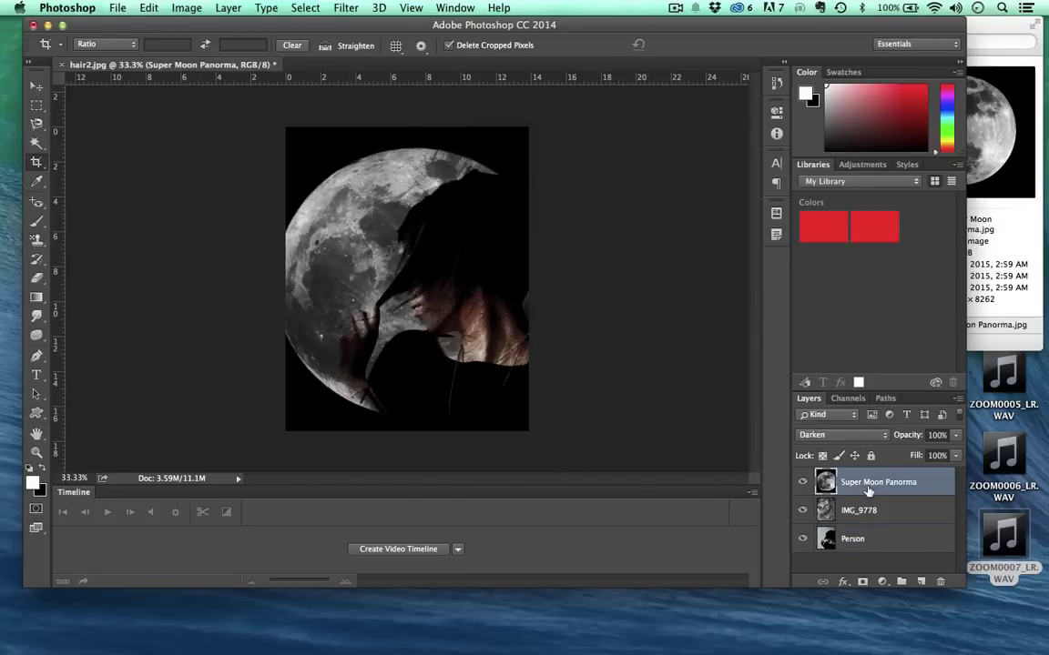
- Reorder the layers so Person sits on top, above the moon and driftwood texture
click(803, 483)
click(803, 483)
click(802, 484)
click(803, 483)
drag(823, 510, 833, 478)
drag(878, 515, 836, 476)
drag(885, 543, 876, 483)
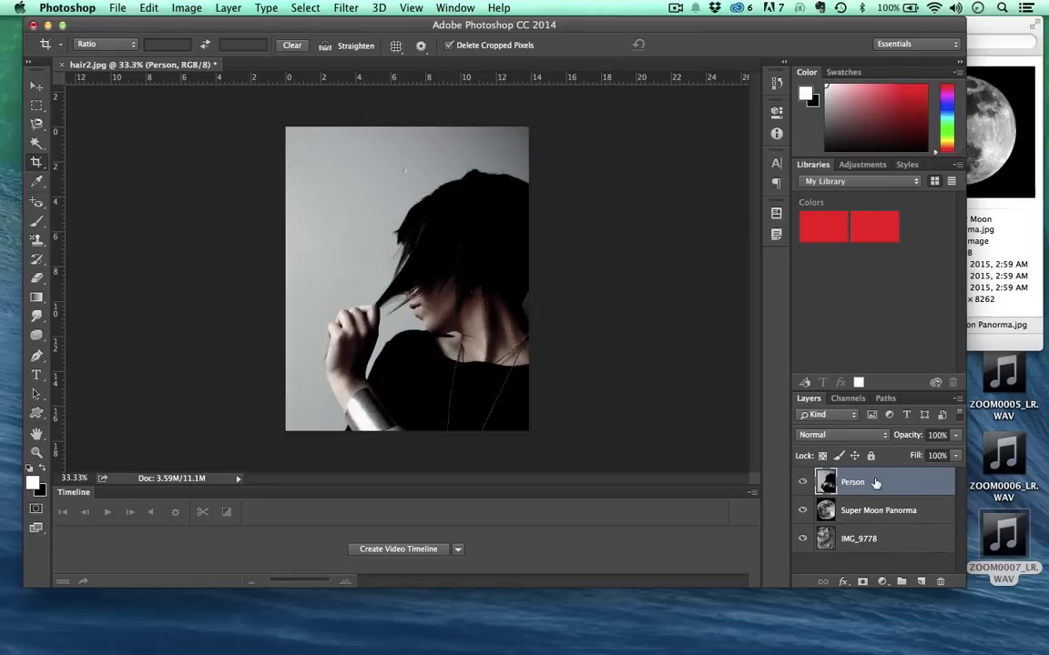
- Set the Person layer's blend mode to Overlay
click(839, 434)
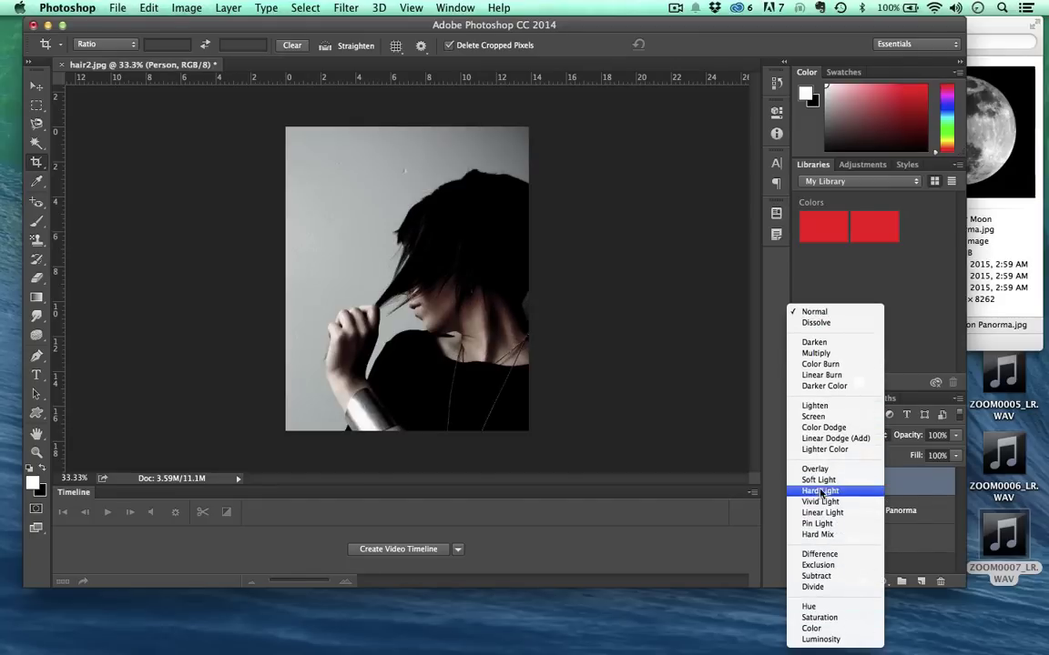
click(815, 470)
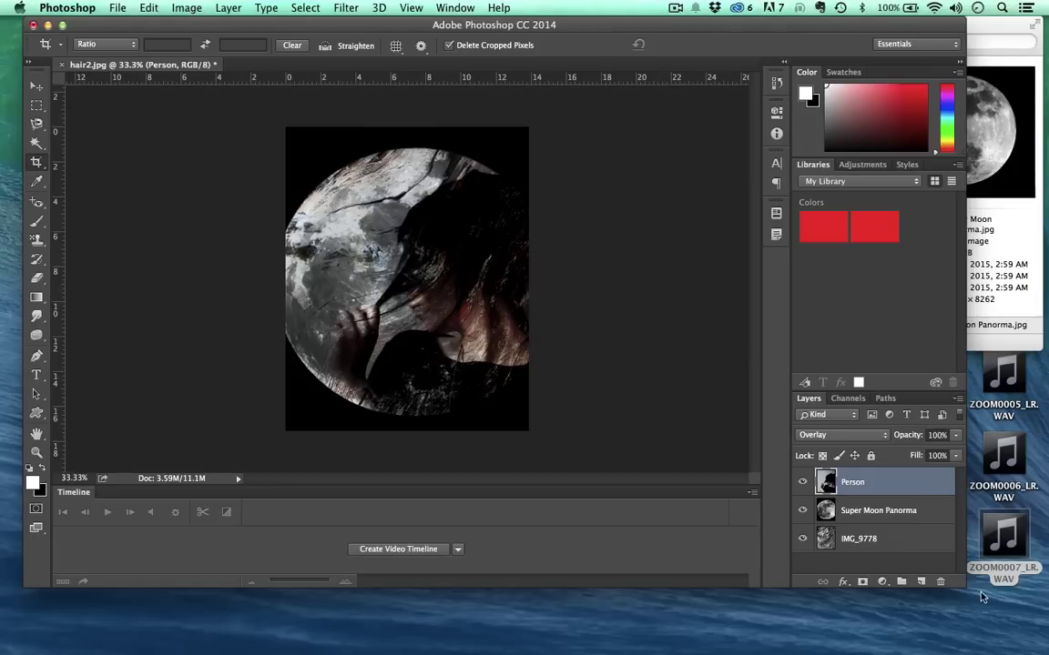
drag(964, 590, 958, 551)
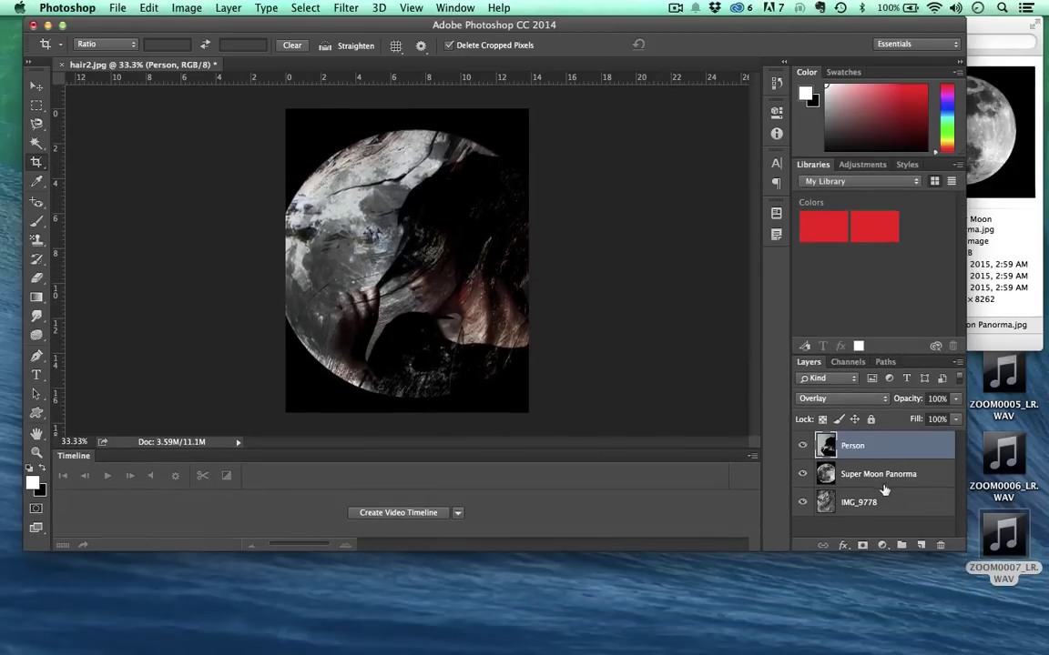
- Toggle the Person and moon layers to compare, then switch Person to Color Dodge
click(882, 480)
click(882, 503)
click(851, 446)
click(802, 445)
click(803, 474)
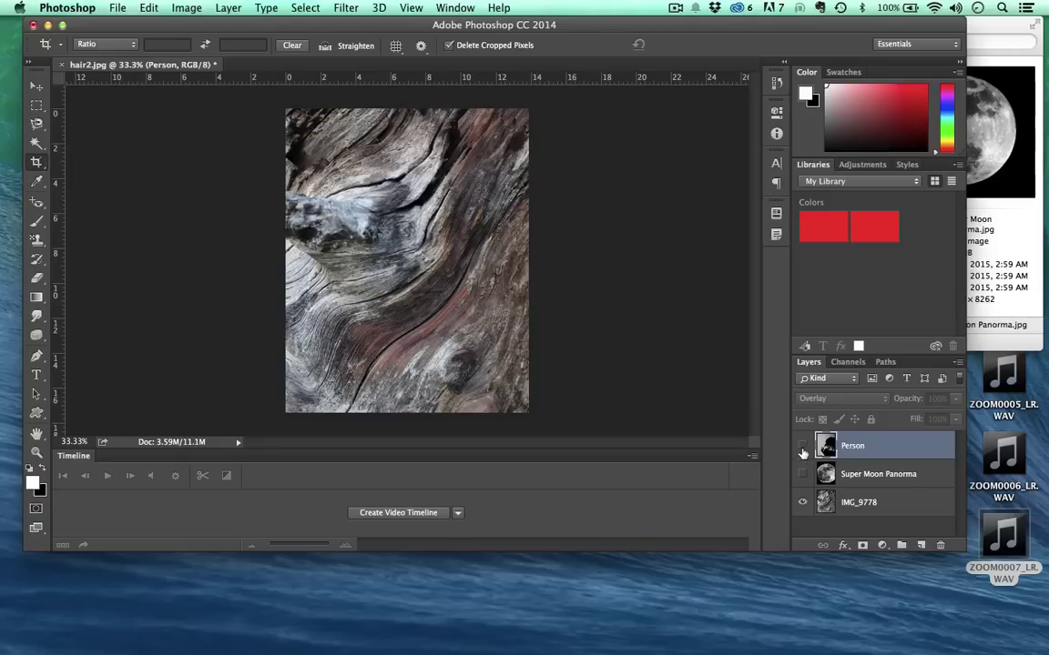
click(803, 445)
click(803, 475)
click(806, 403)
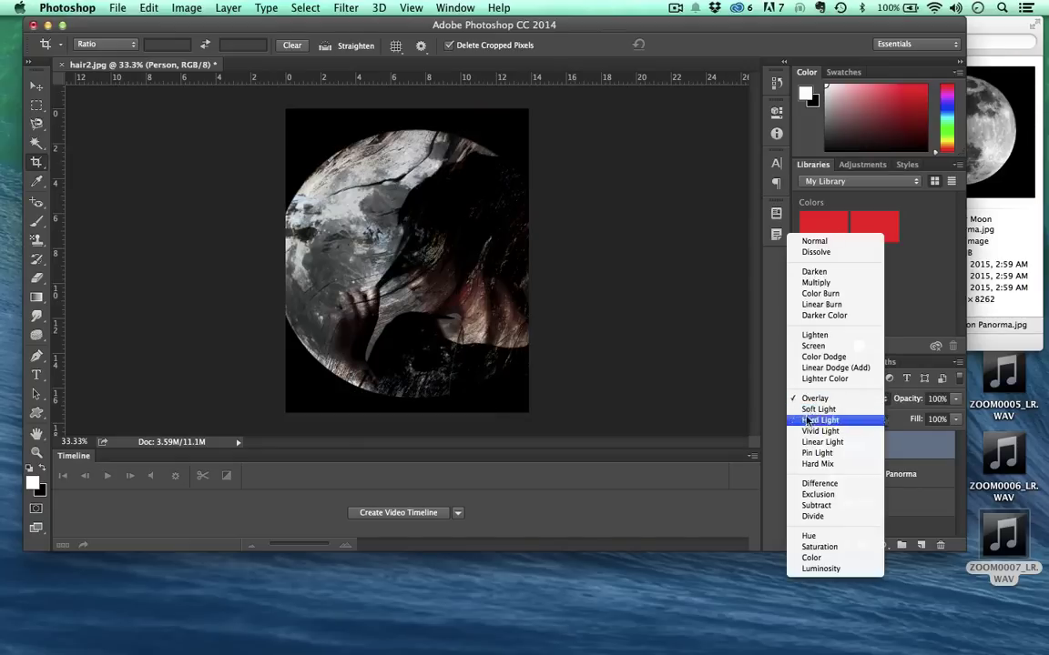
click(739, 322)
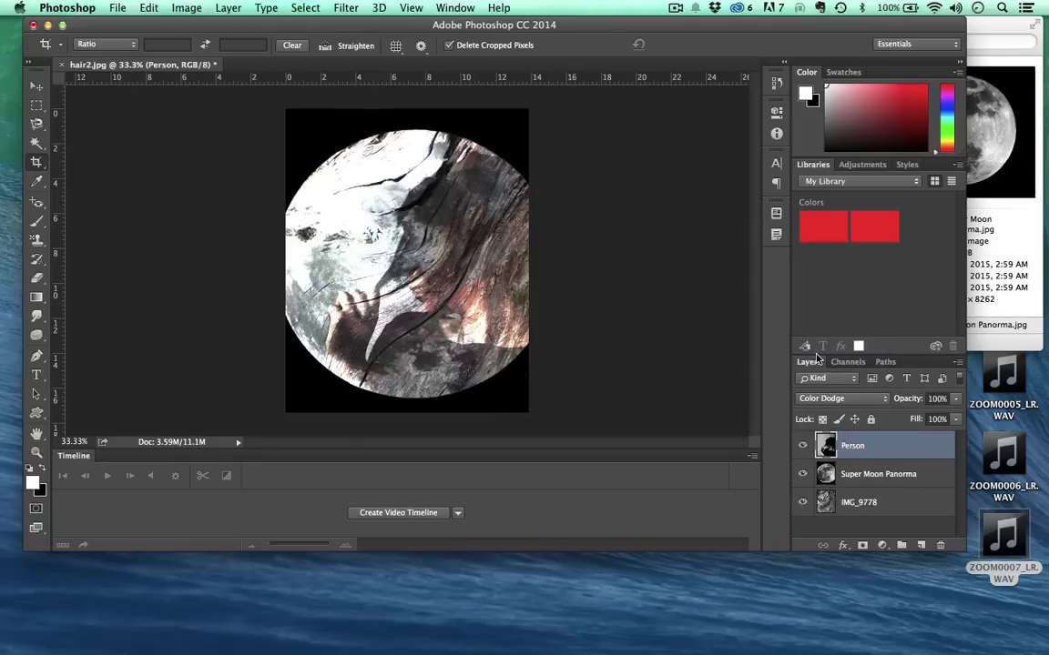